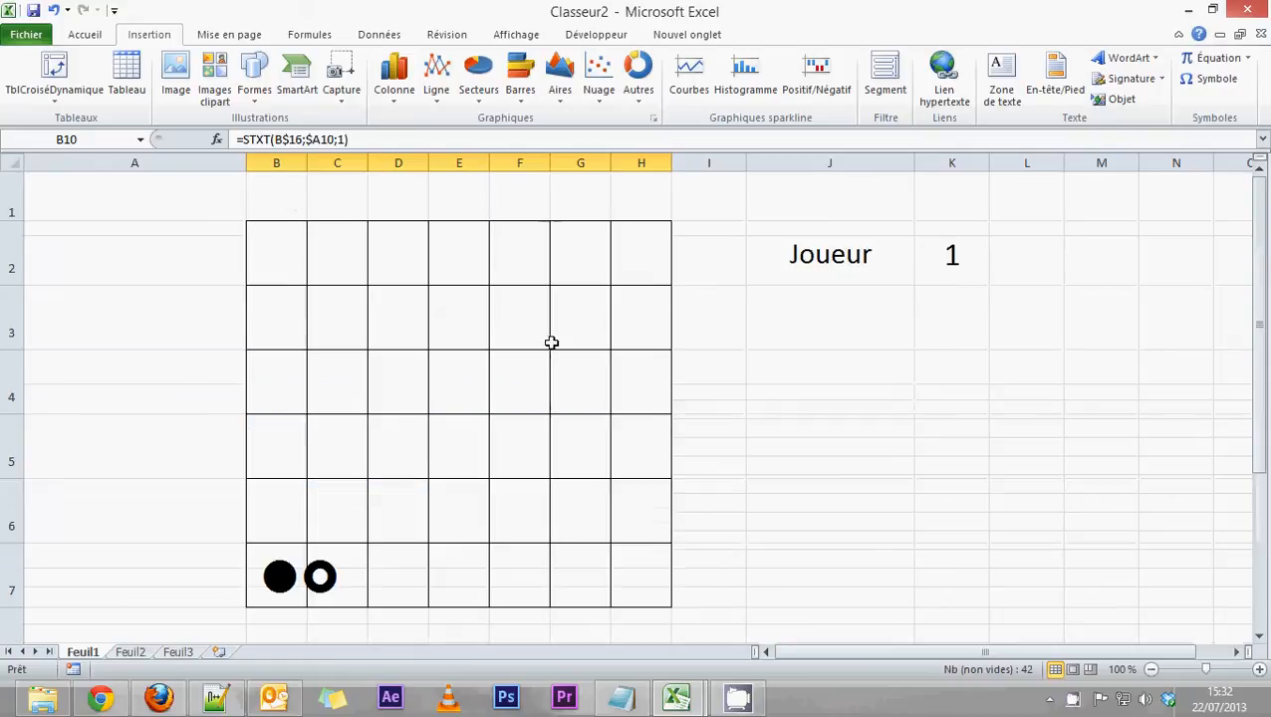
Examine the game grid B2:H7 and the STXT formulas in the col 1 cells of the data table below it.
left_click_drag(260, 249, 642, 576)
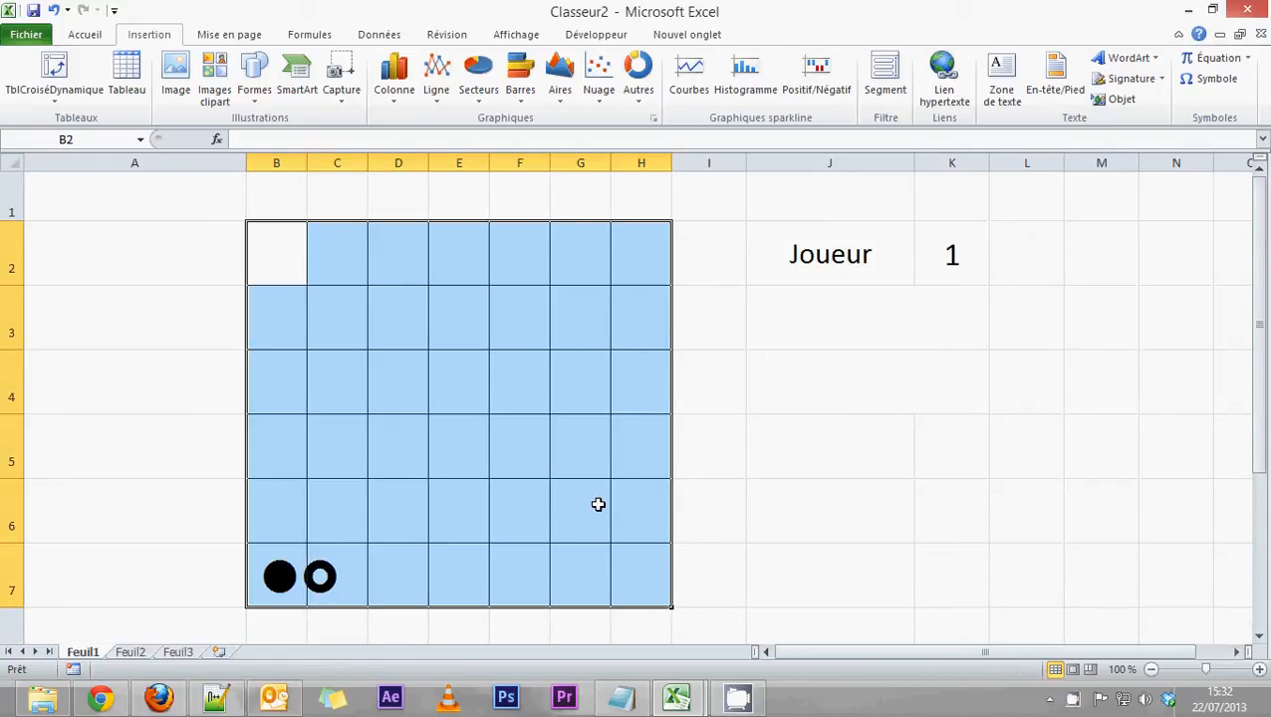
scroll(436, 422, "down", 2)
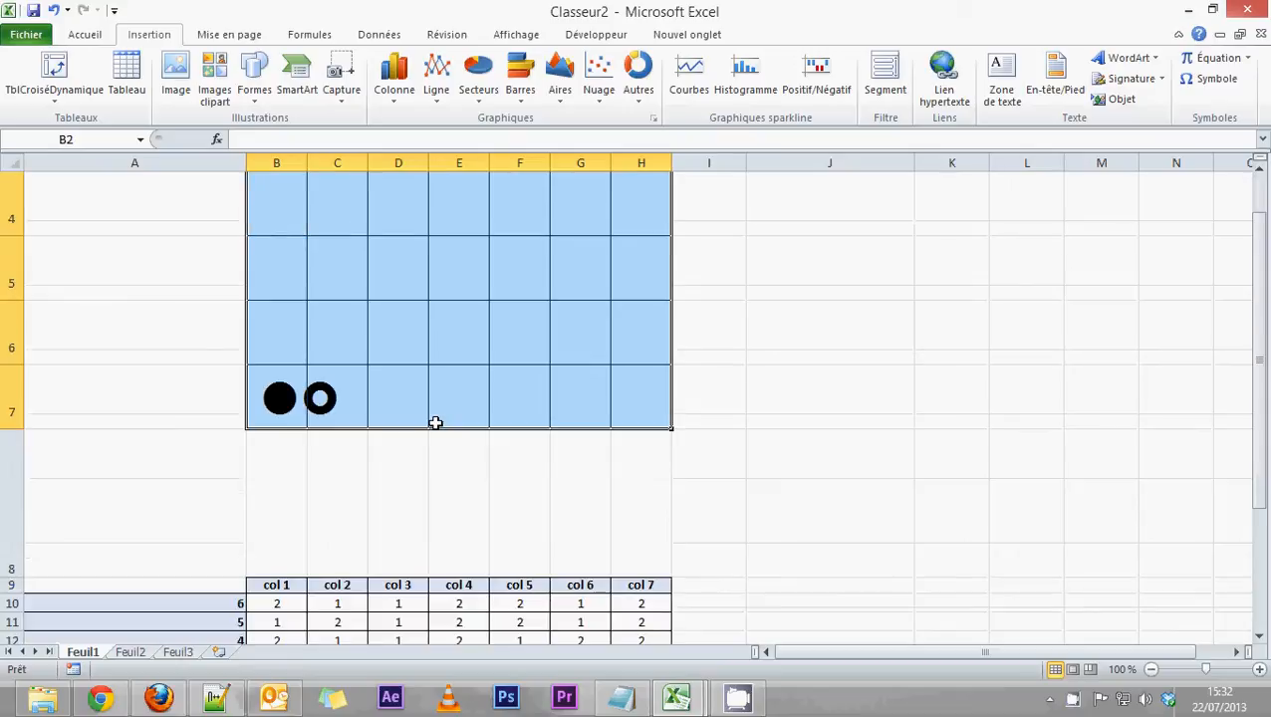
left_click(268, 411)
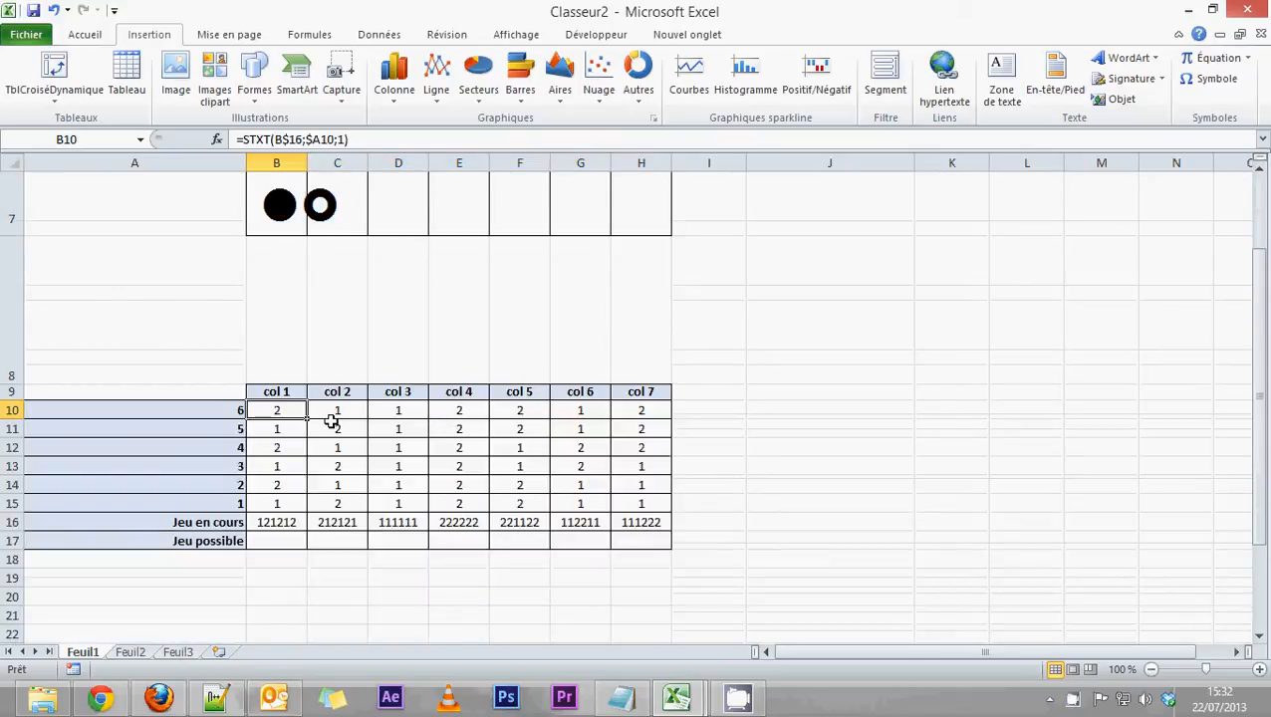
scroll(332, 413, "up", 2)
scroll(319, 577, "down", 1)
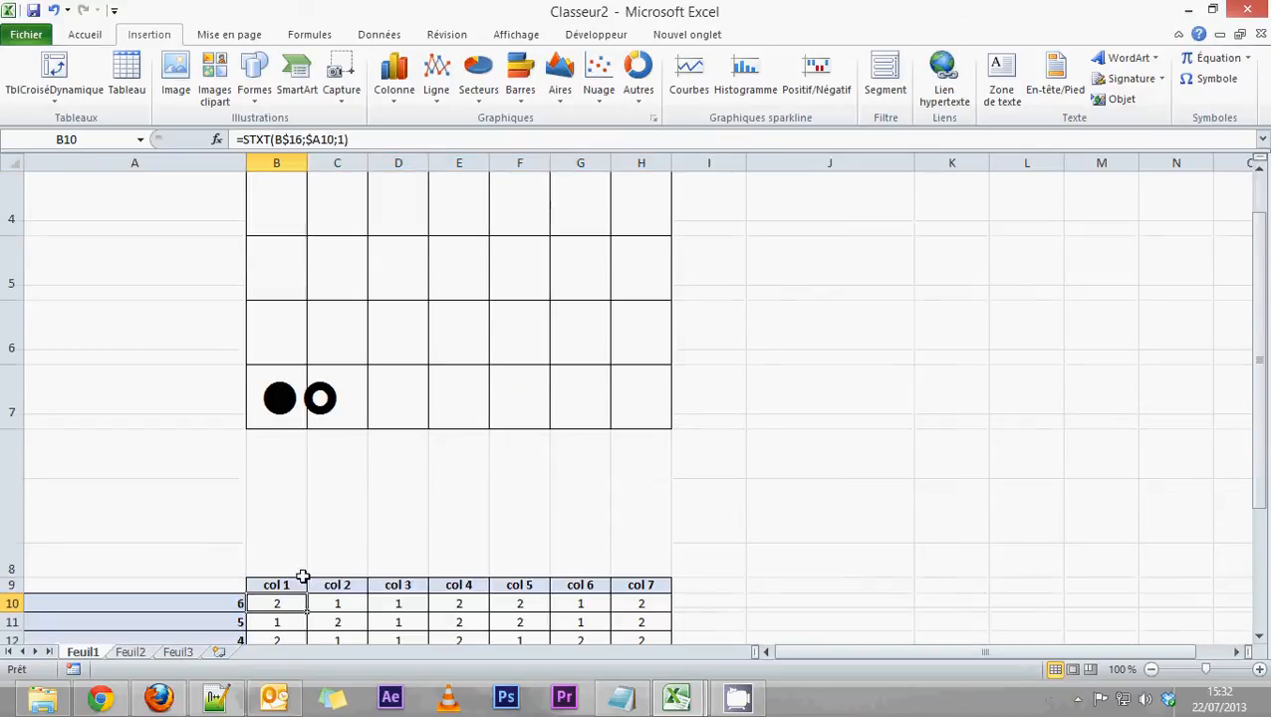
left_click(277, 619)
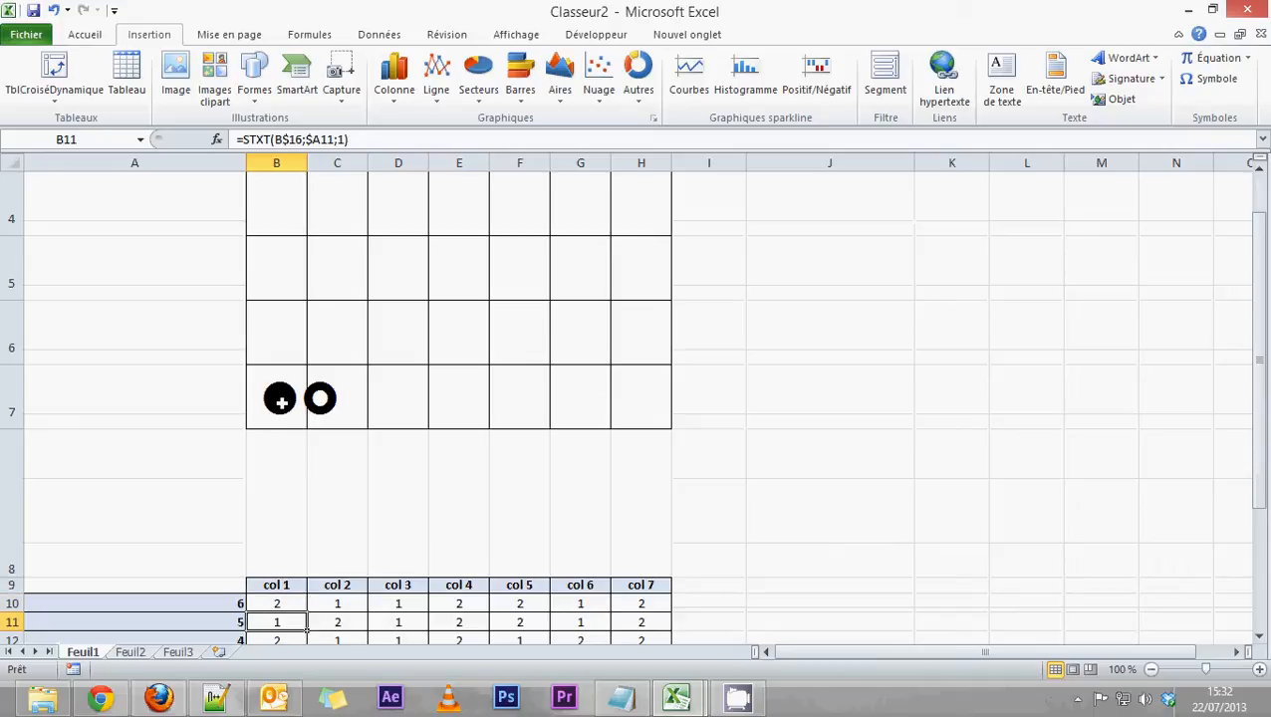
scroll(289, 428, "up", 1)
Browse the text functions for cell B2 and read the description of the CAR function.
left_click(259, 244)
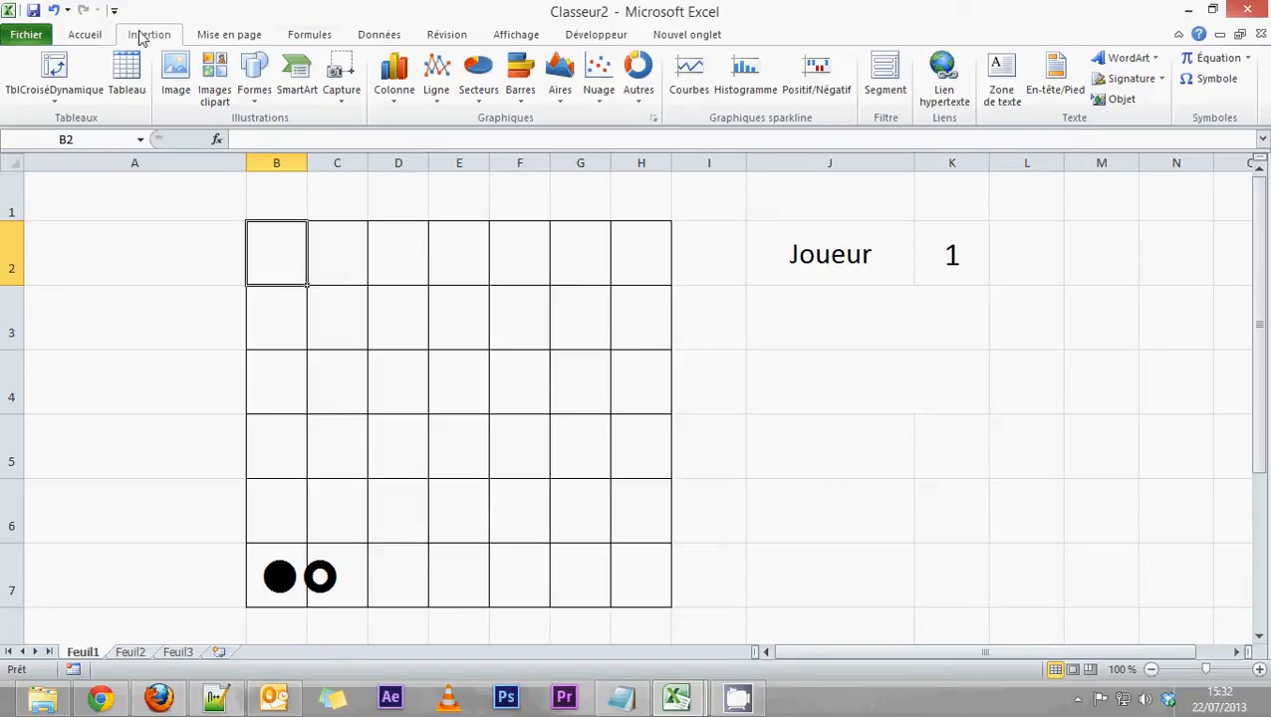
left_click(331, 38)
left_click(317, 72)
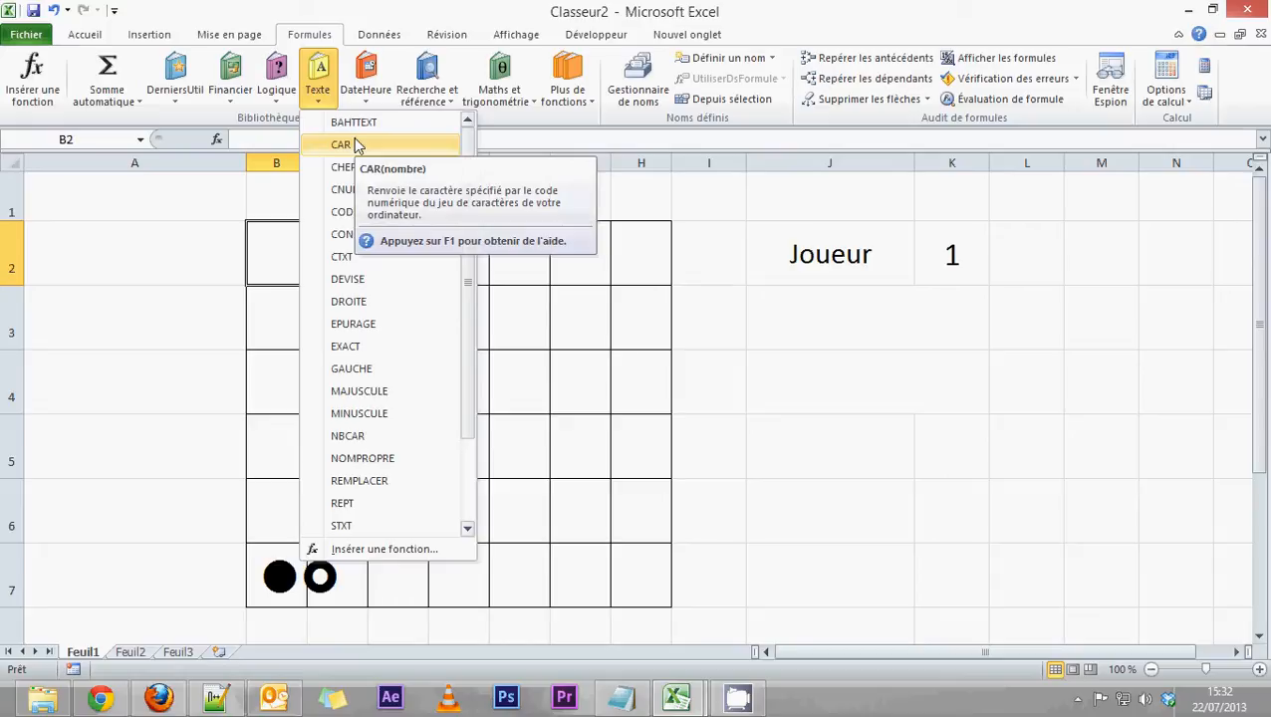
Look up the Wingdings 2 character codes of the filled disc and the ring symbol without inserting either one.
left_click(149, 35)
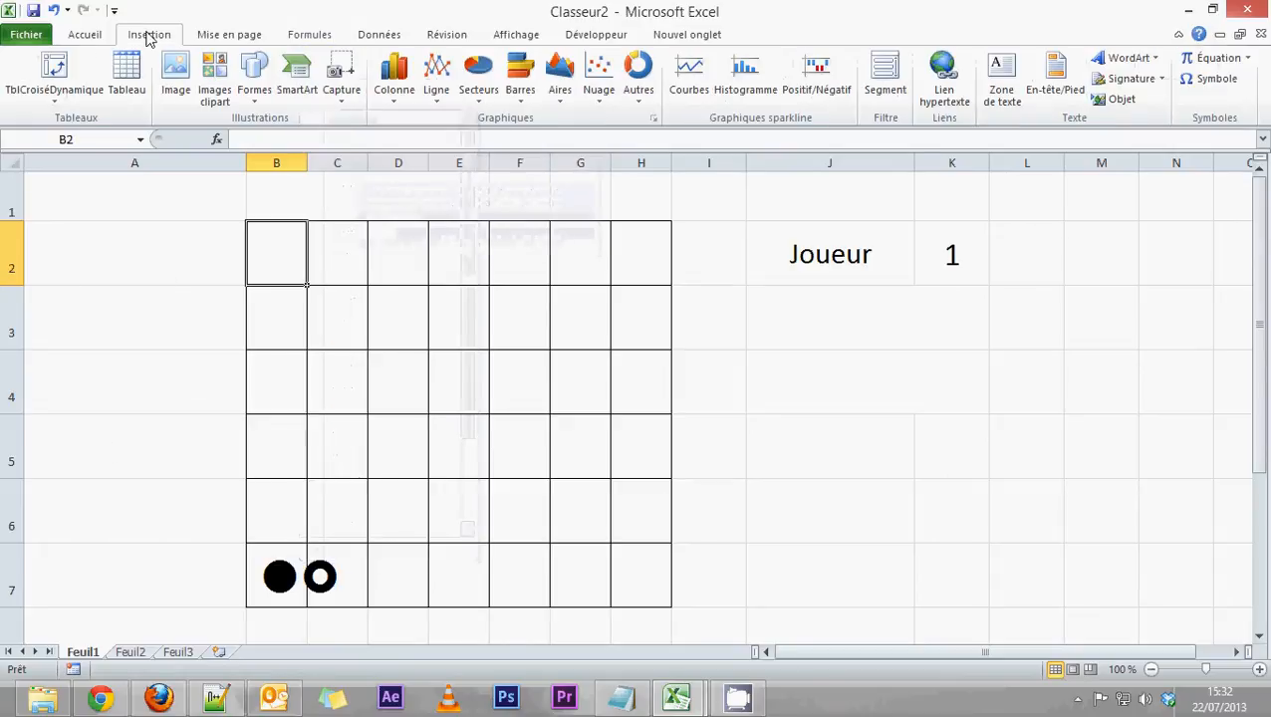
left_click(1213, 79)
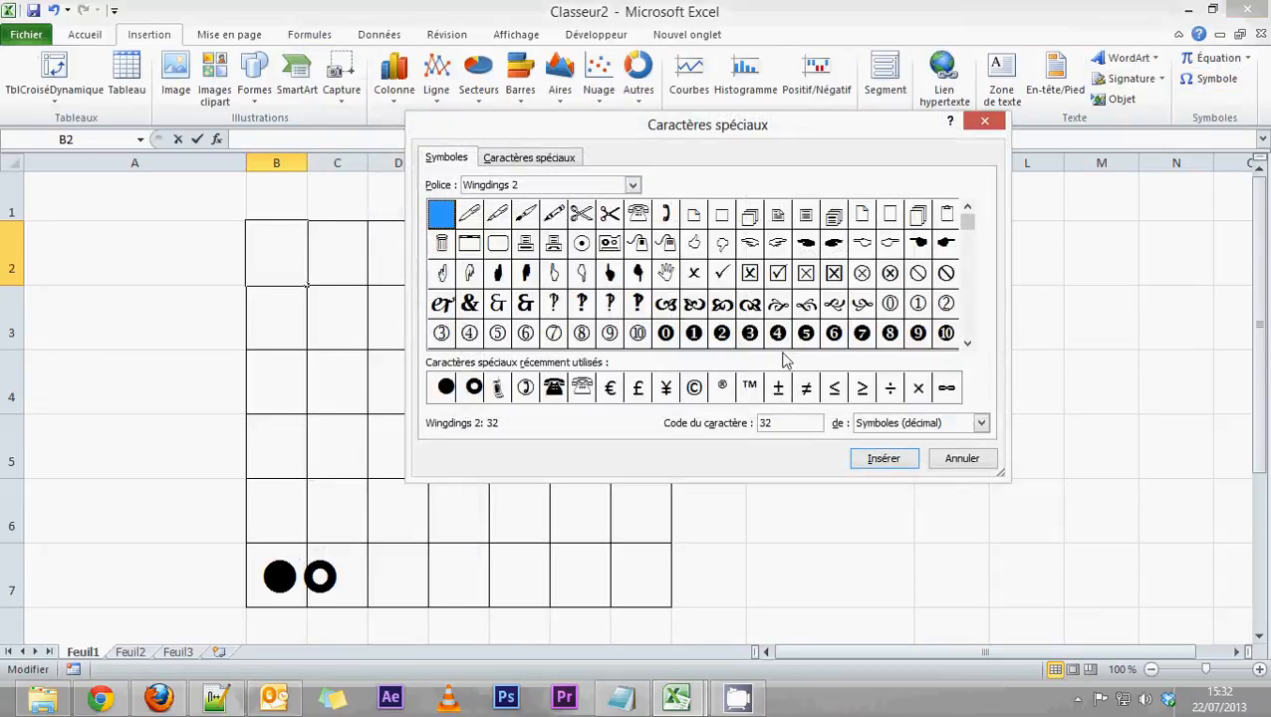
left_click(445, 391)
left_click(468, 391)
left_click(440, 392)
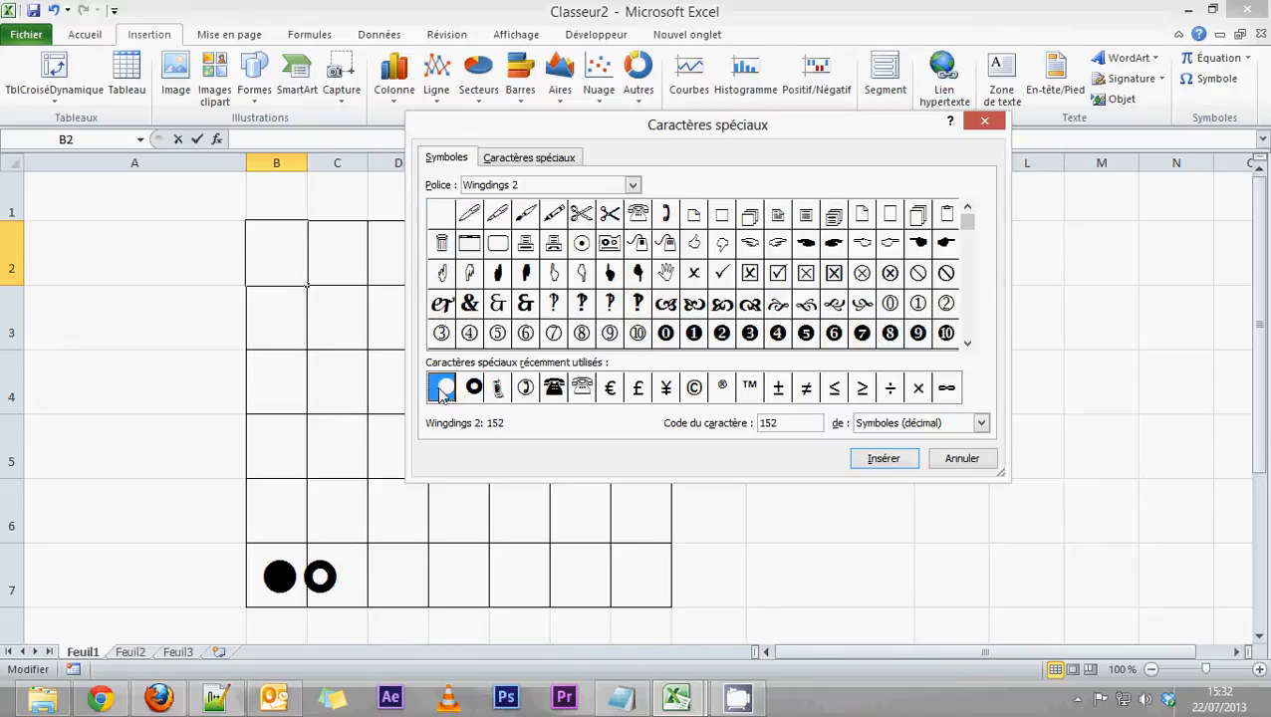
left_click(467, 393)
left_click(442, 392)
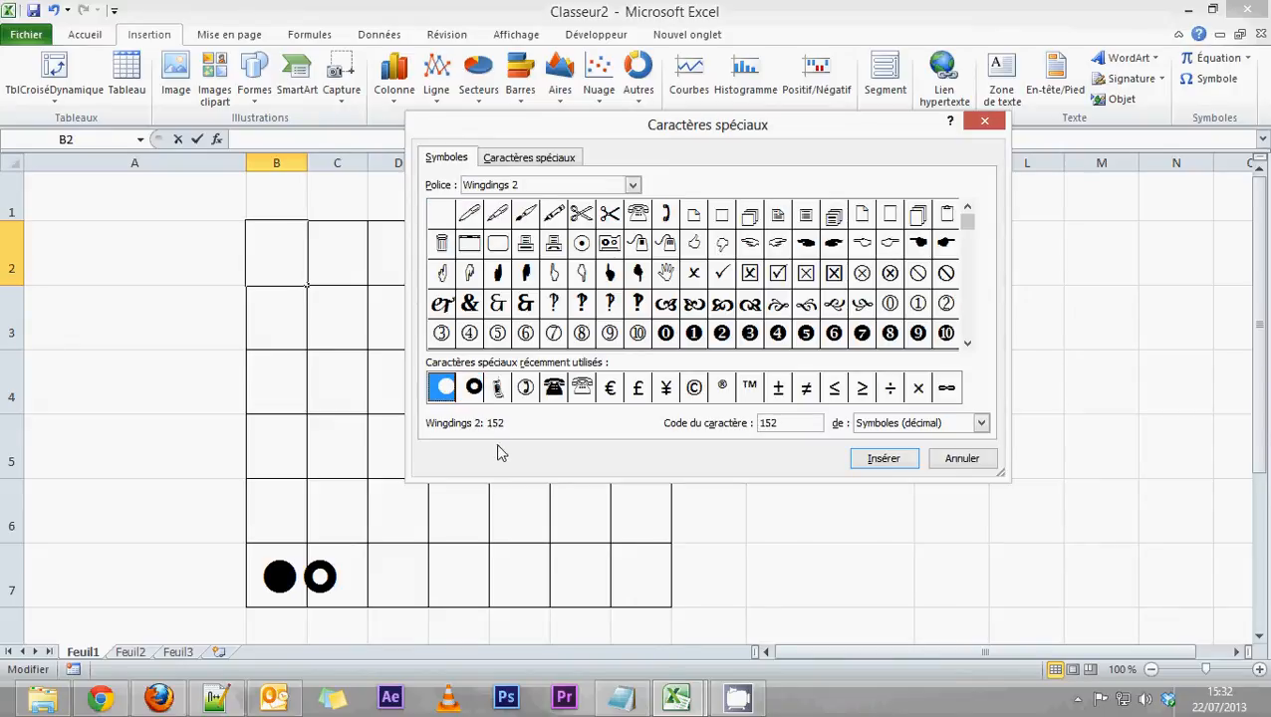
left_click(470, 391)
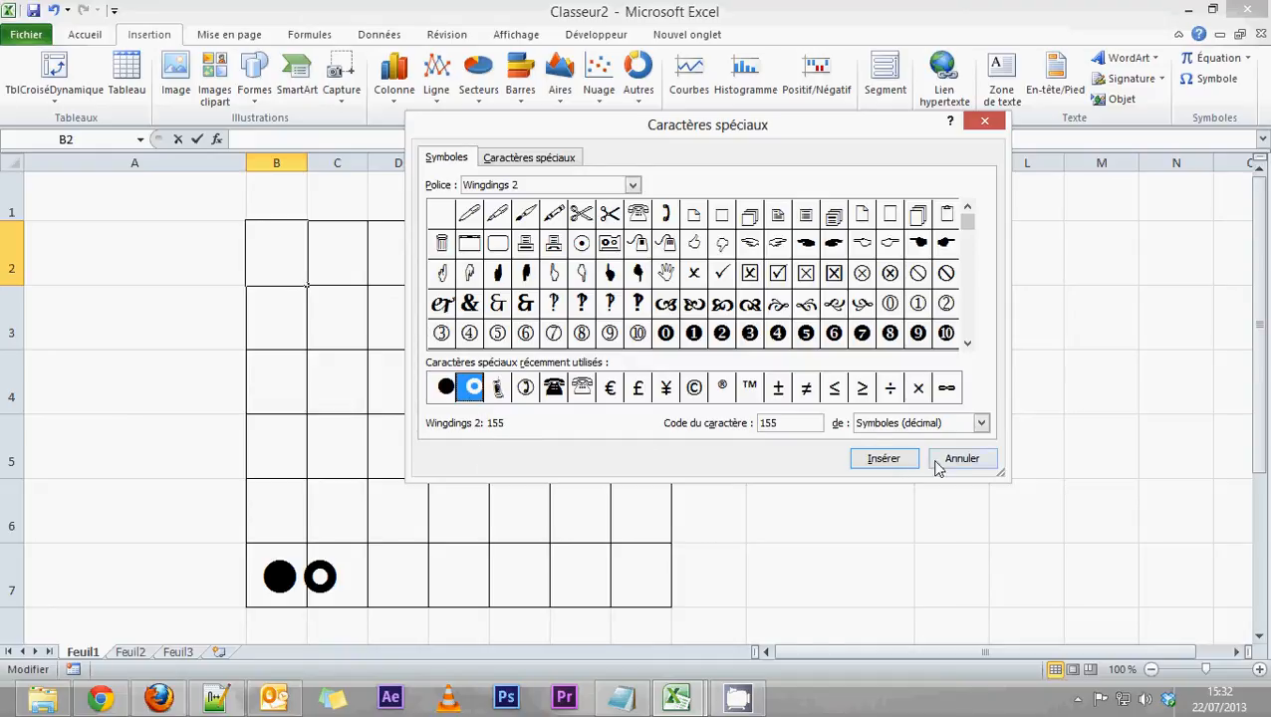
left_click(968, 462)
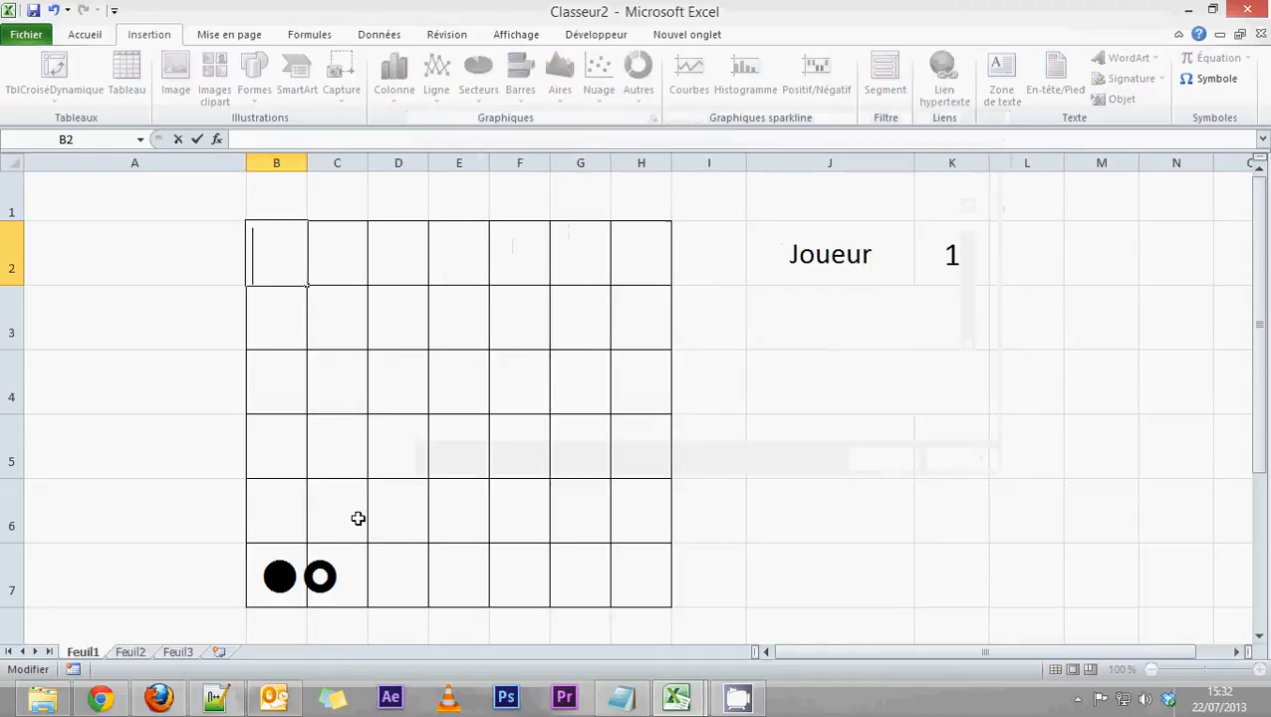
Clear the disc from cell B7 and fill the emptied cell over the whole grid B2:H7.
left_click(258, 588)
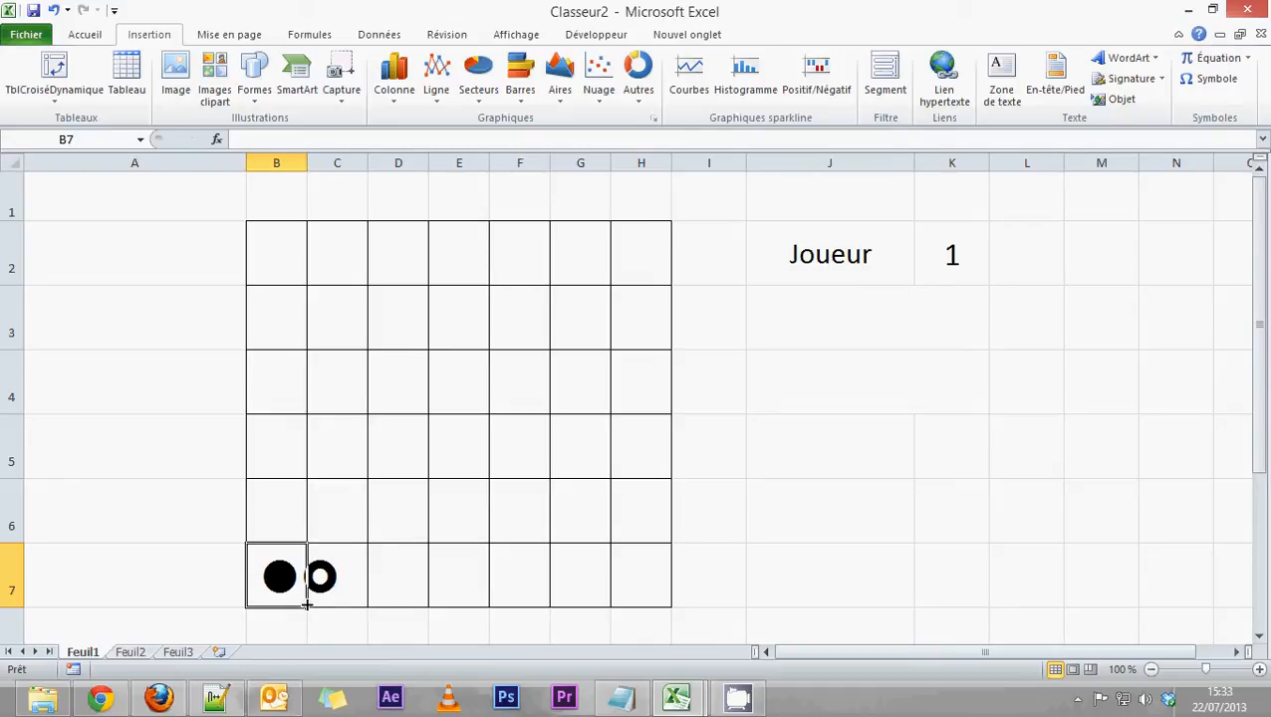
key("Delete")
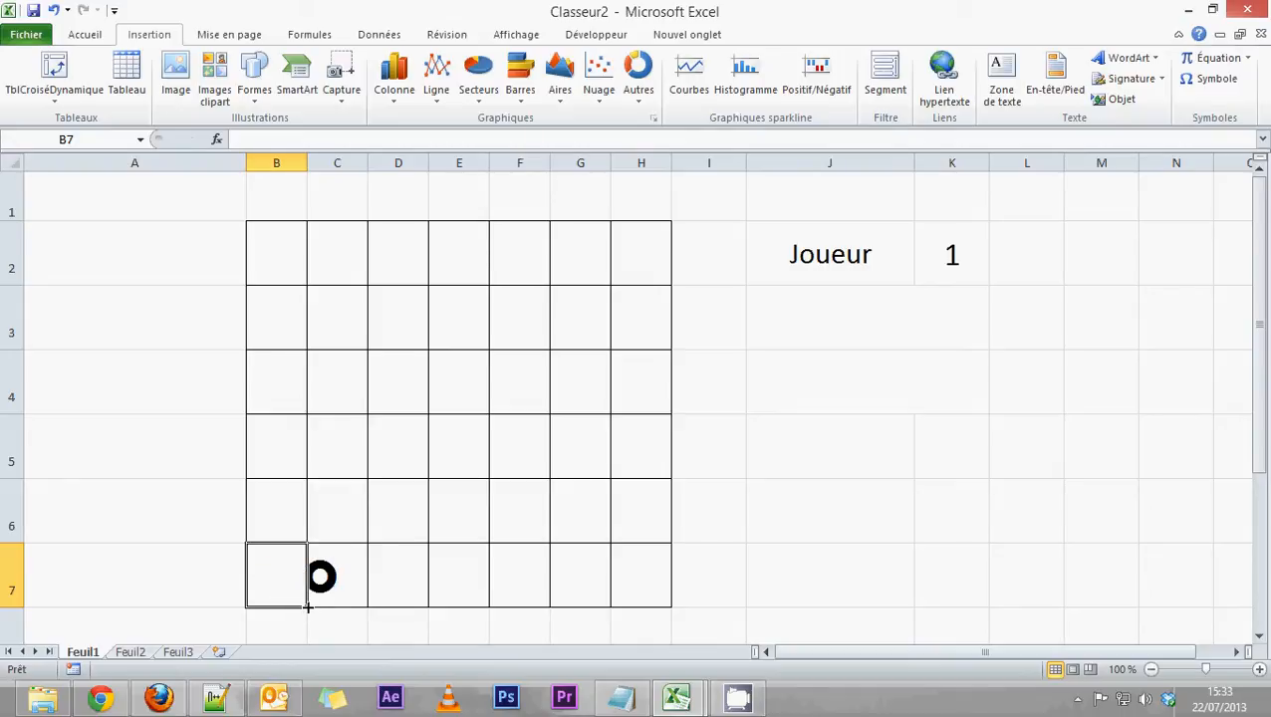
left_click_drag(306, 607, 664, 253)
Centre the contents of the grid cells B2:H7 horizontally.
left_click(259, 260)
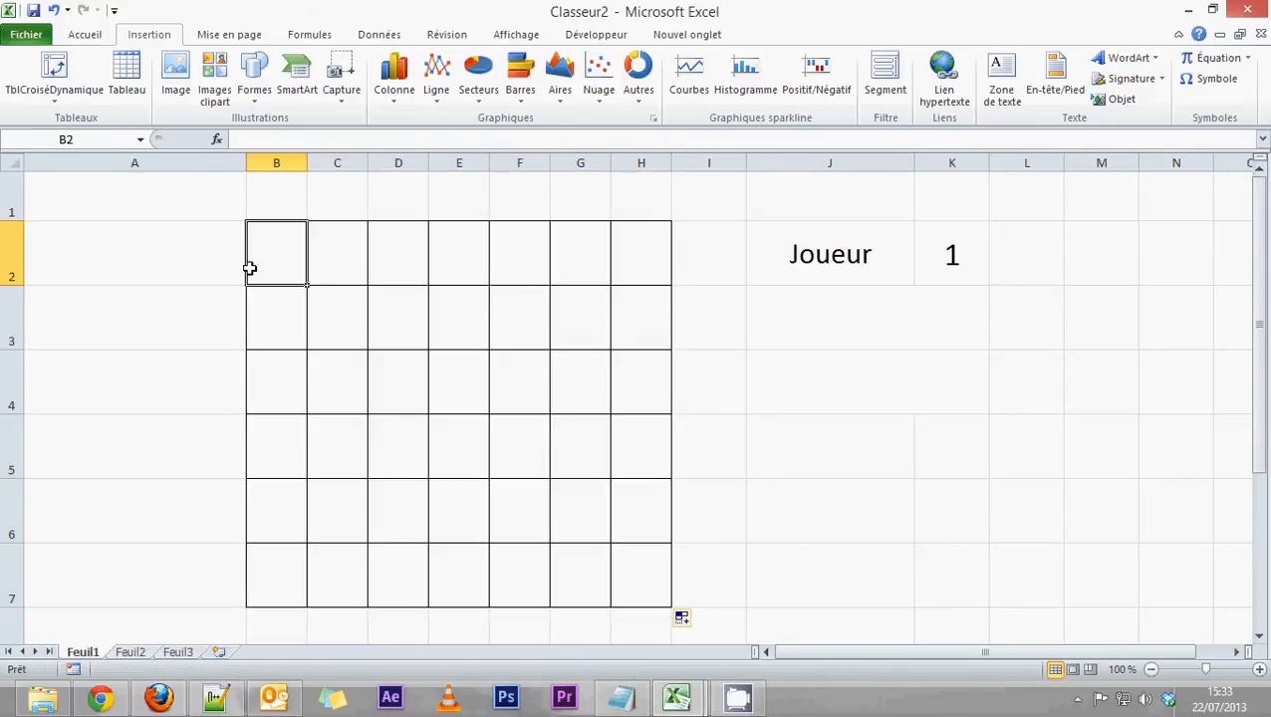
left_click(87, 36)
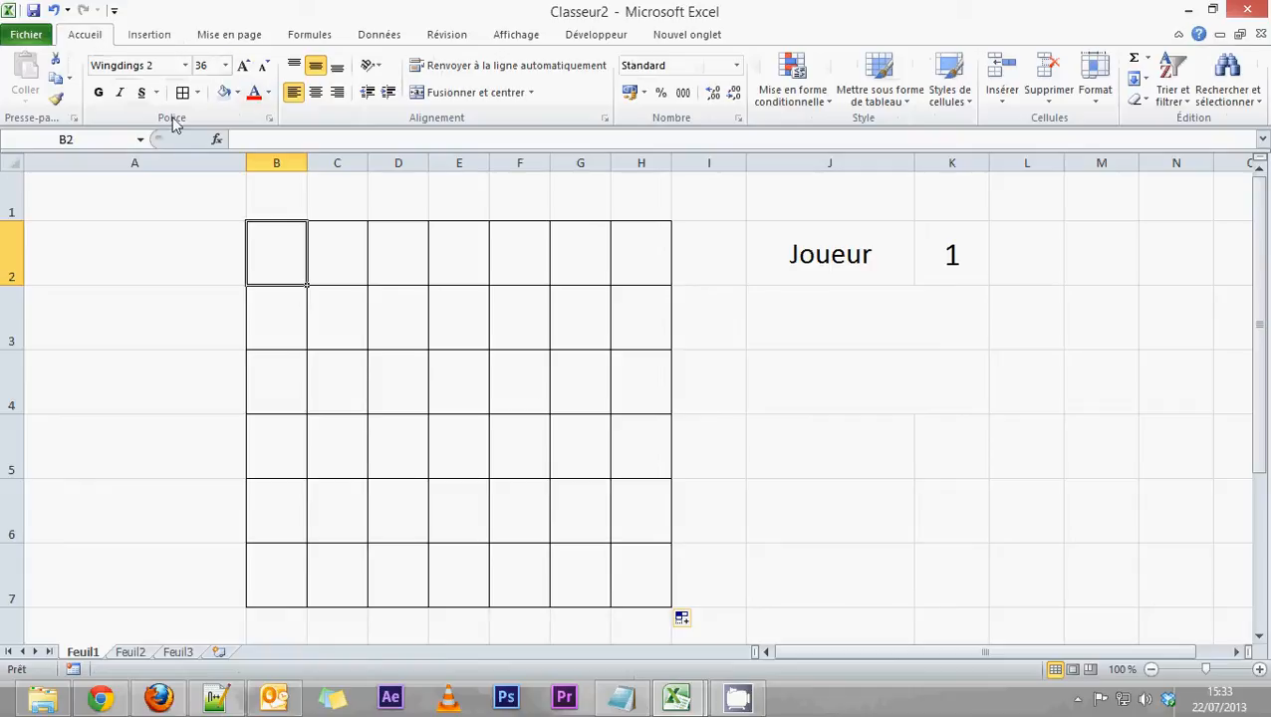
left_click_drag(278, 264, 644, 588)
left_click(314, 92)
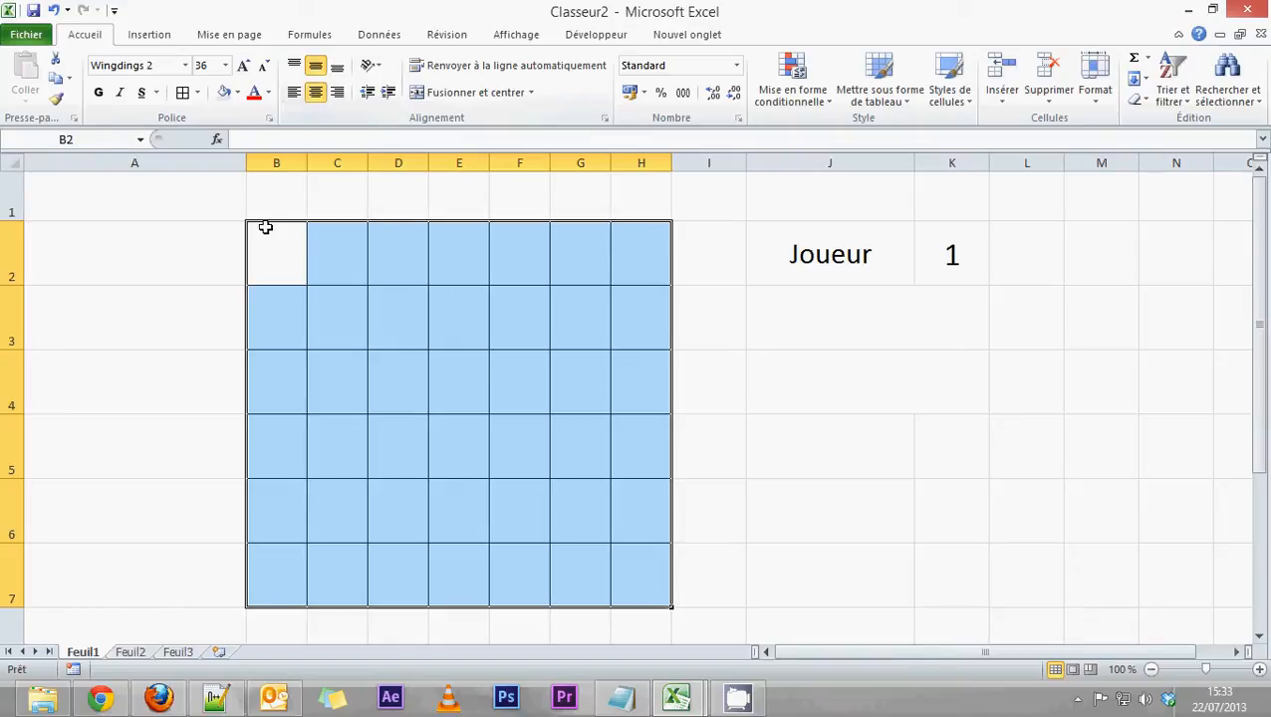
left_click(269, 268)
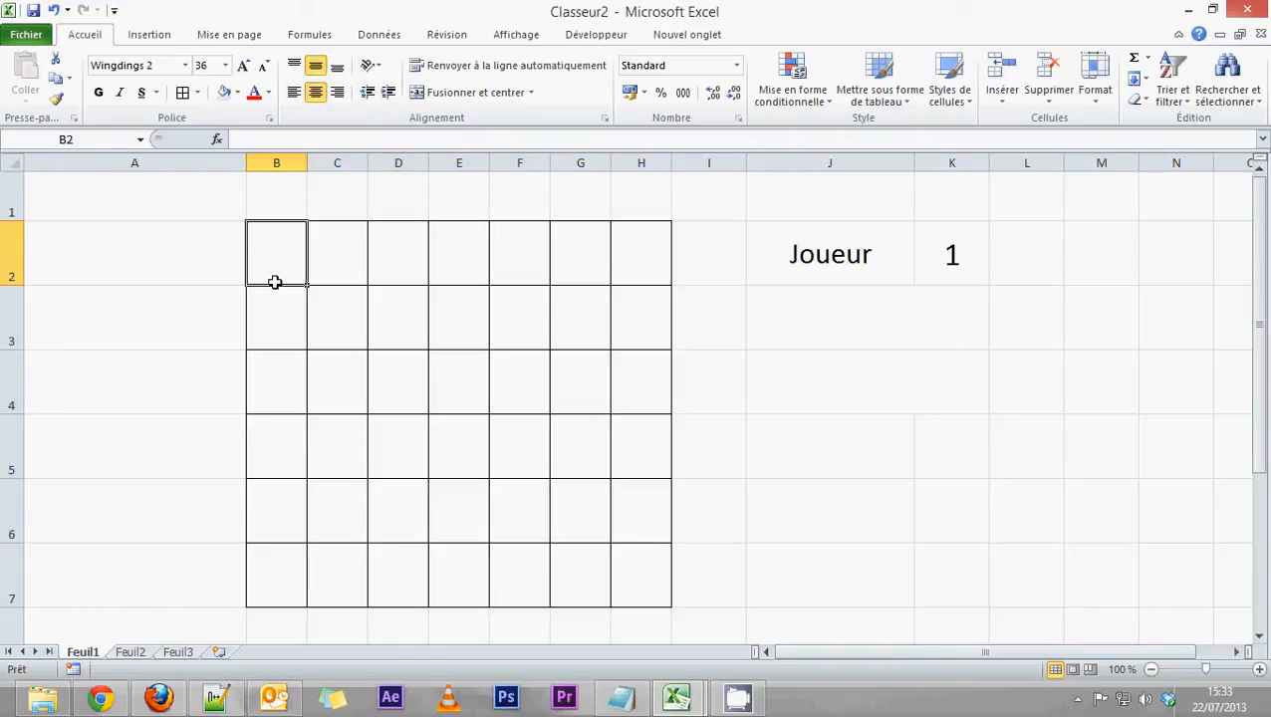
Examine cell B10 and the data table as the source for grid cell B2.
scroll(276, 313, "down", 1)
scroll(305, 362, "up", 1)
left_click(310, 35)
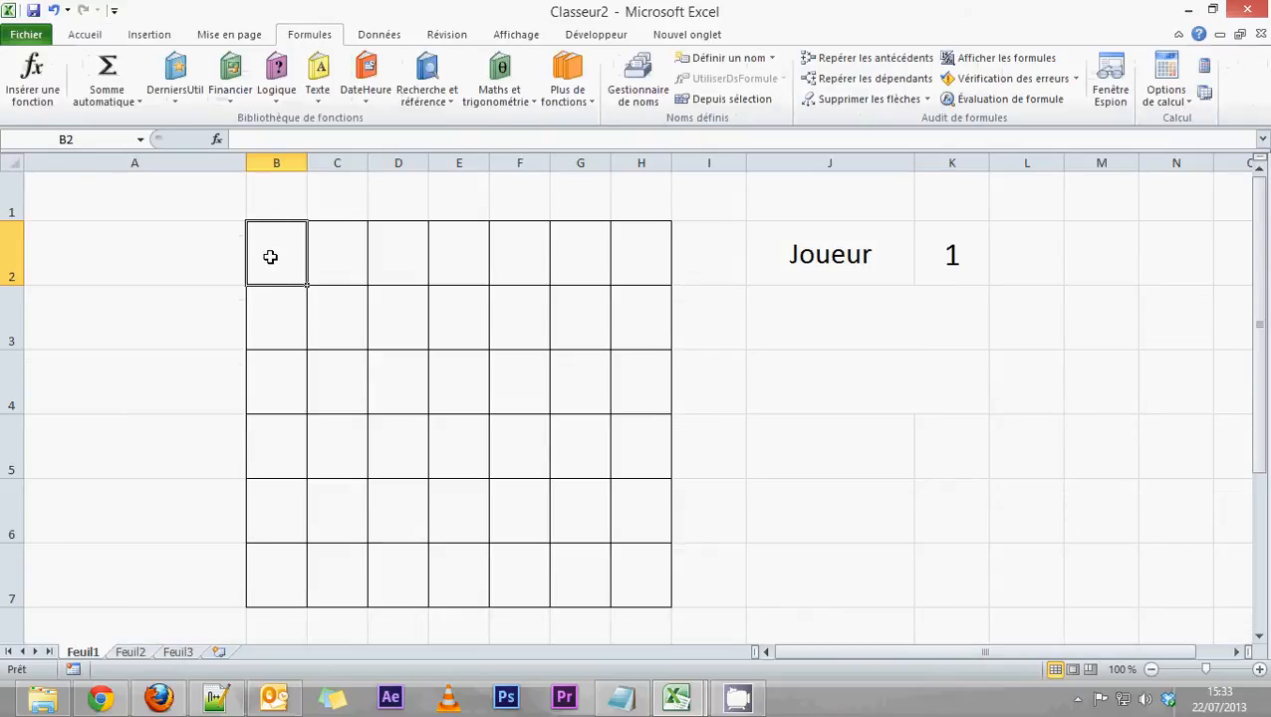
scroll(272, 315, "down", 3)
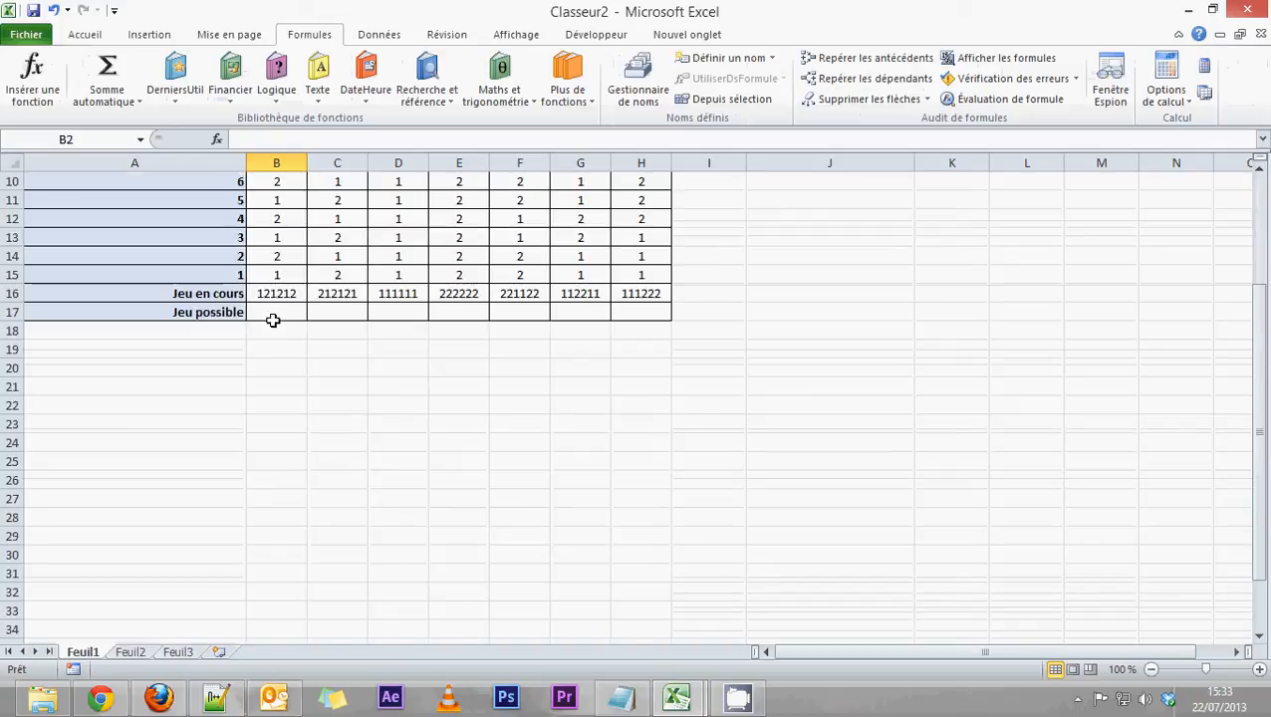
scroll(272, 398, "up", 2)
scroll(275, 478, "down", 1)
left_click(275, 412)
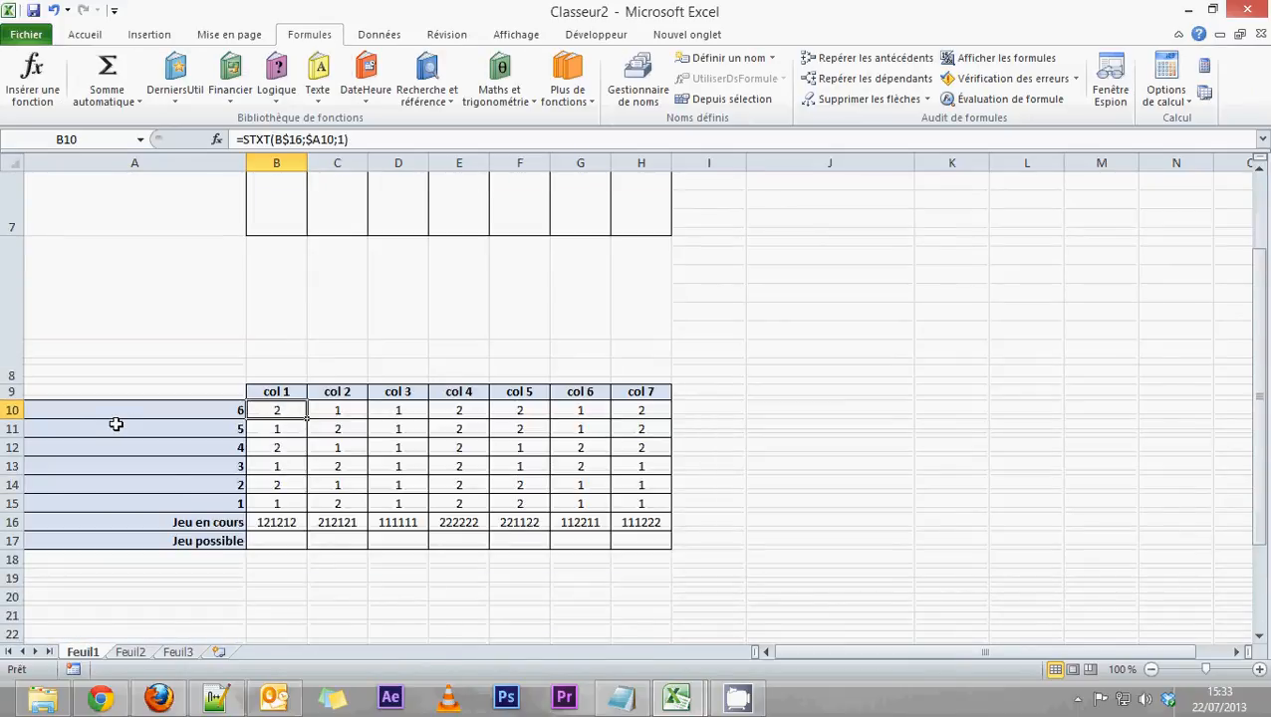
scroll(199, 423, "up", 2)
left_click(275, 257)
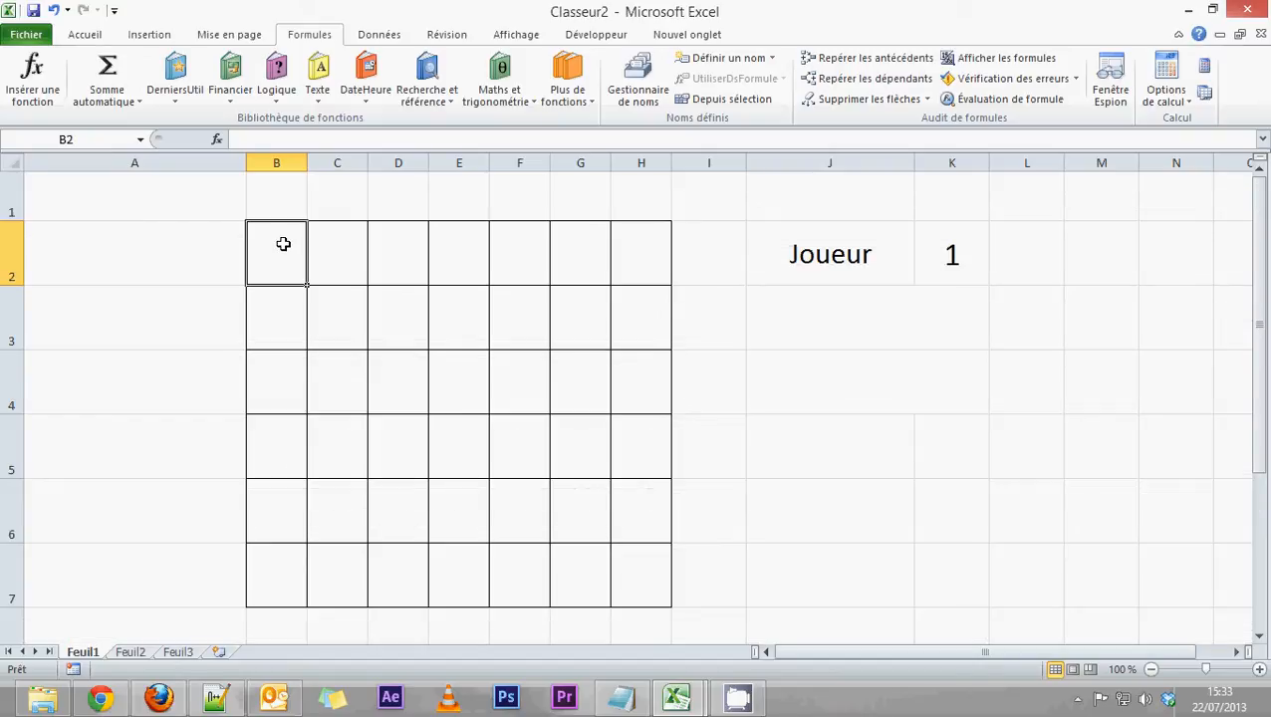
scroll(283, 244, "down", 1)
scroll(283, 244, "up", 1)
Insert an SI function in B2 with the logical test B10="" and "" as the value if true.
left_click(278, 95)
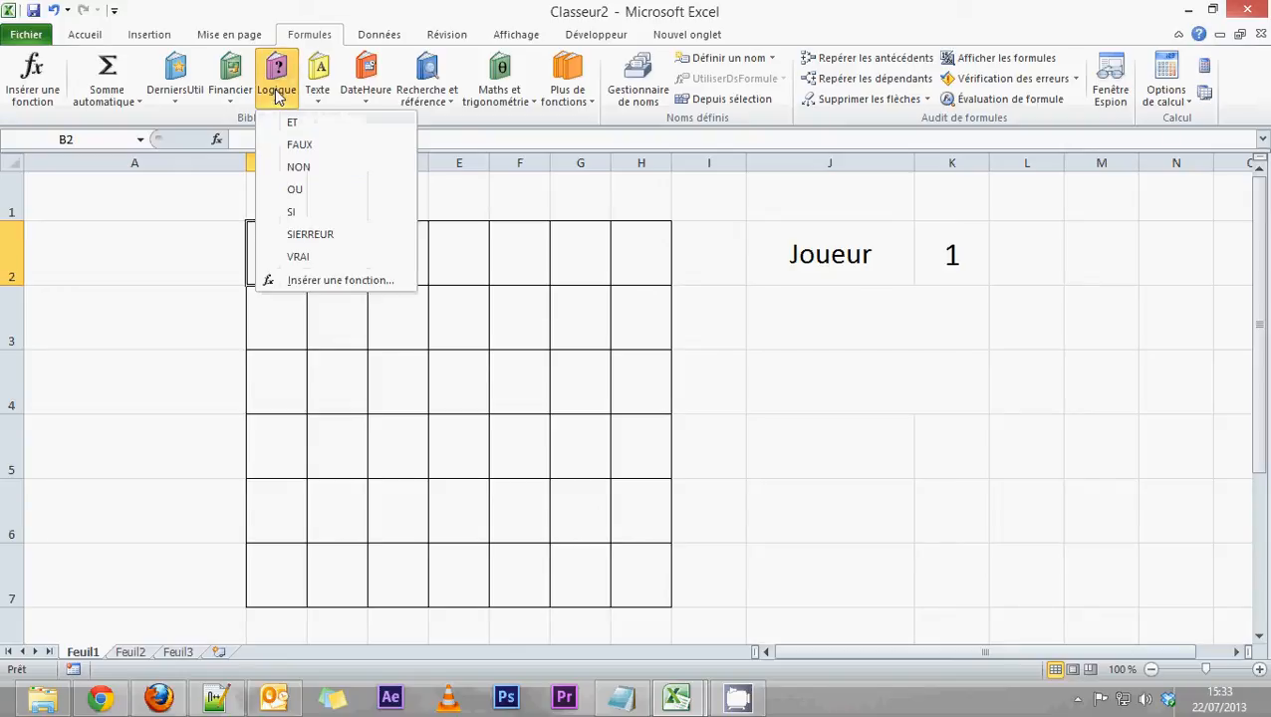
left_click(287, 212)
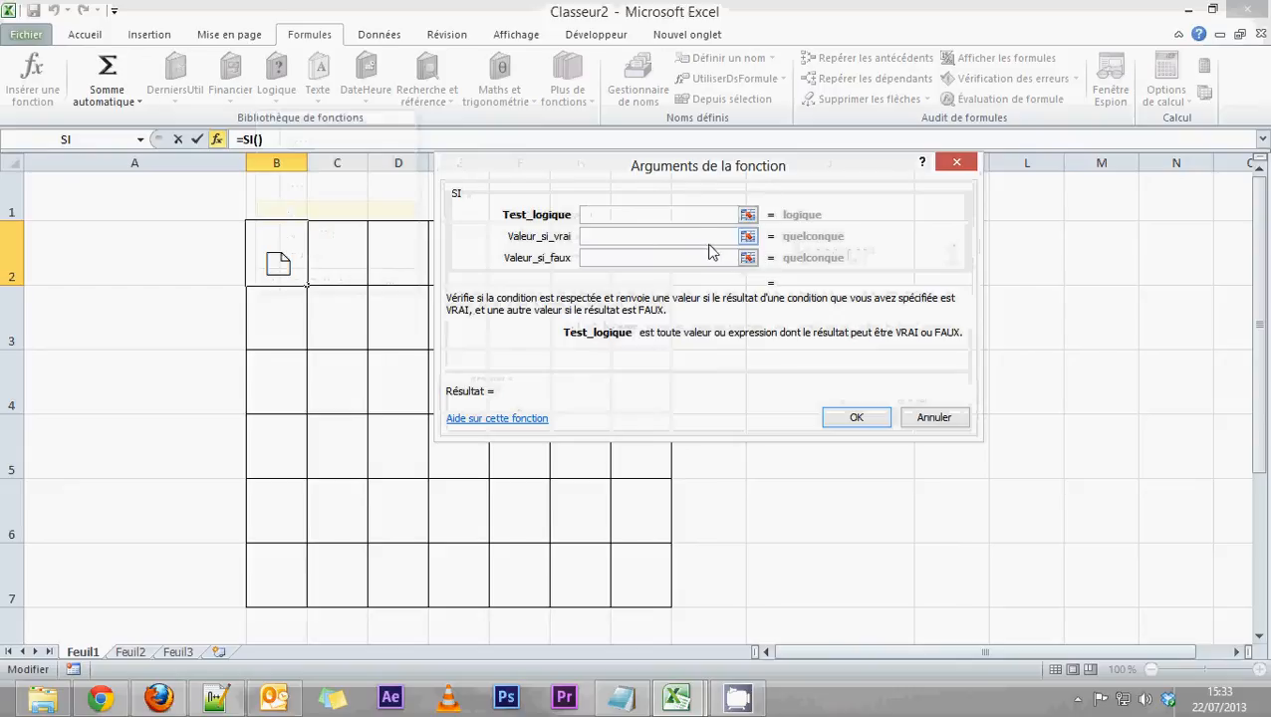
scroll(299, 344, "down", 2)
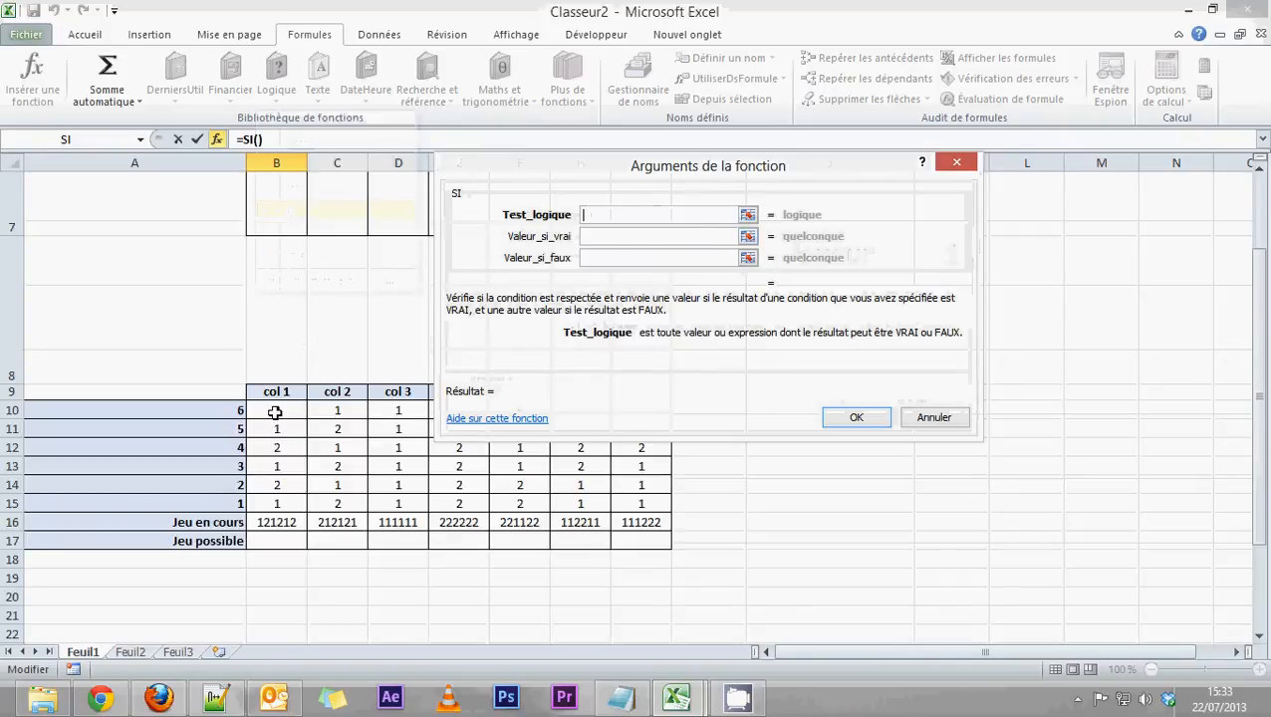
left_click(276, 412)
scroll(645, 257, "up", 2)
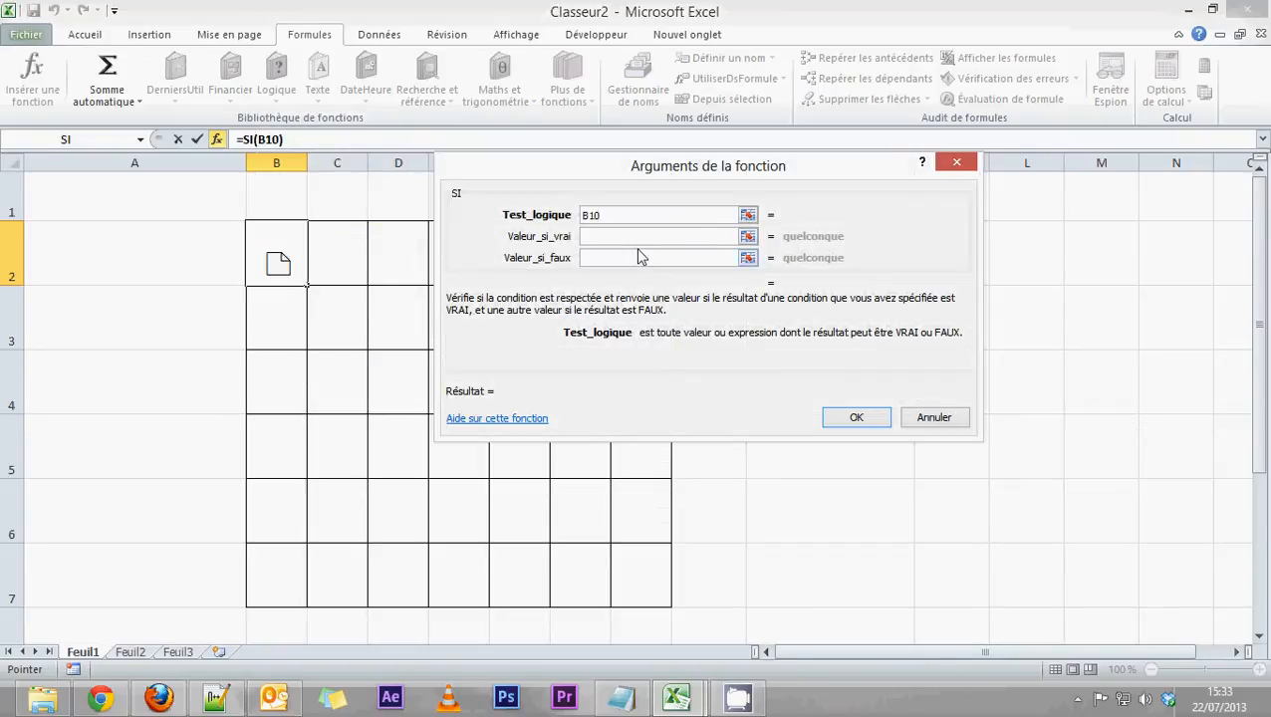
type("=\"\"")
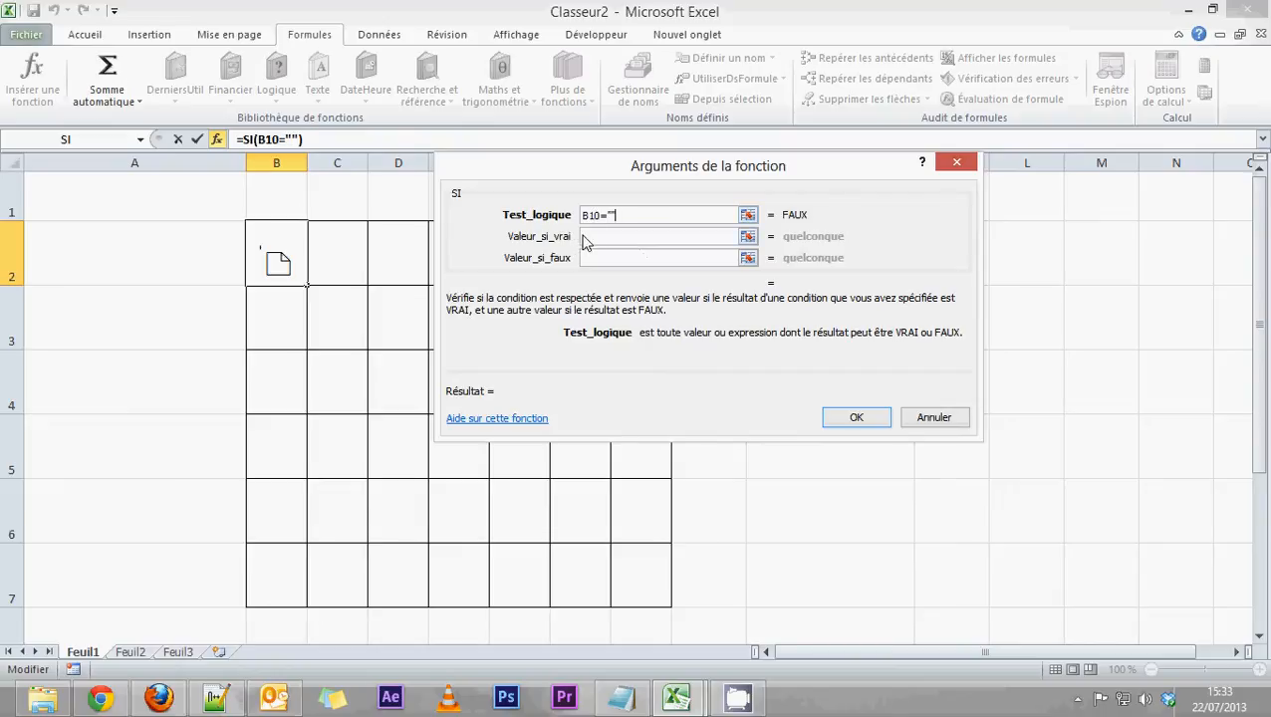
left_click(586, 238)
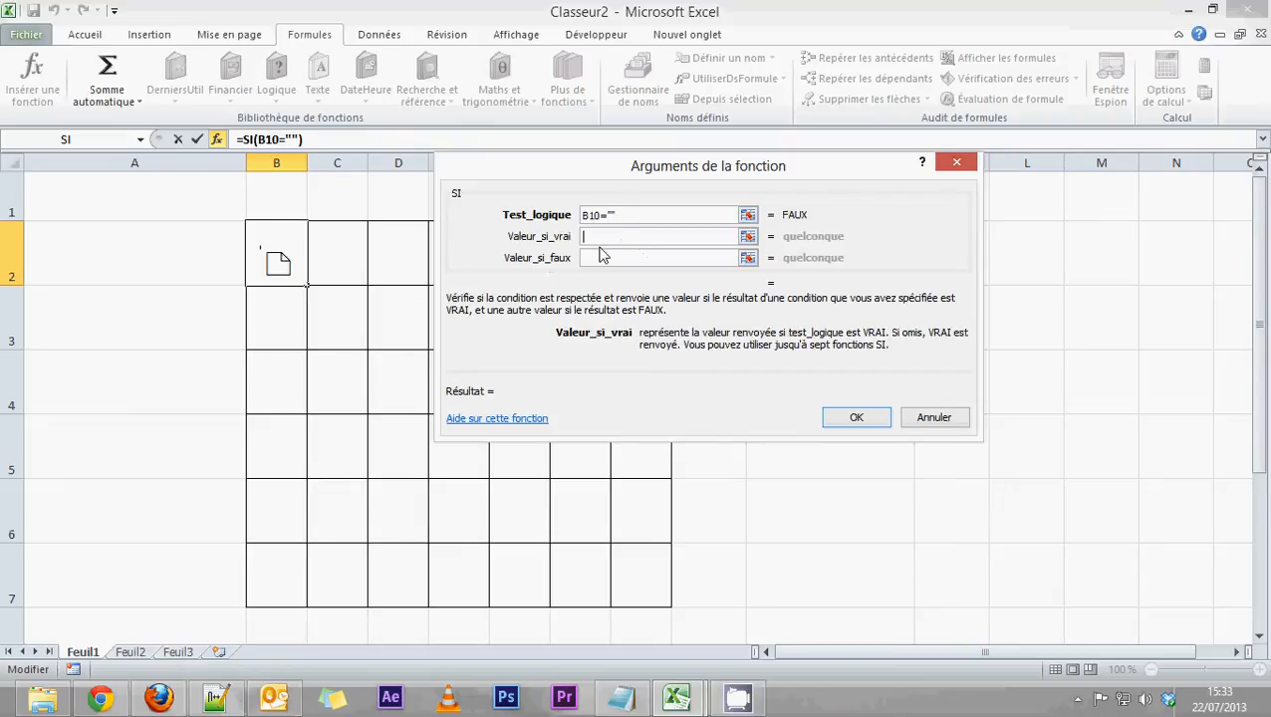
type("\"\"")
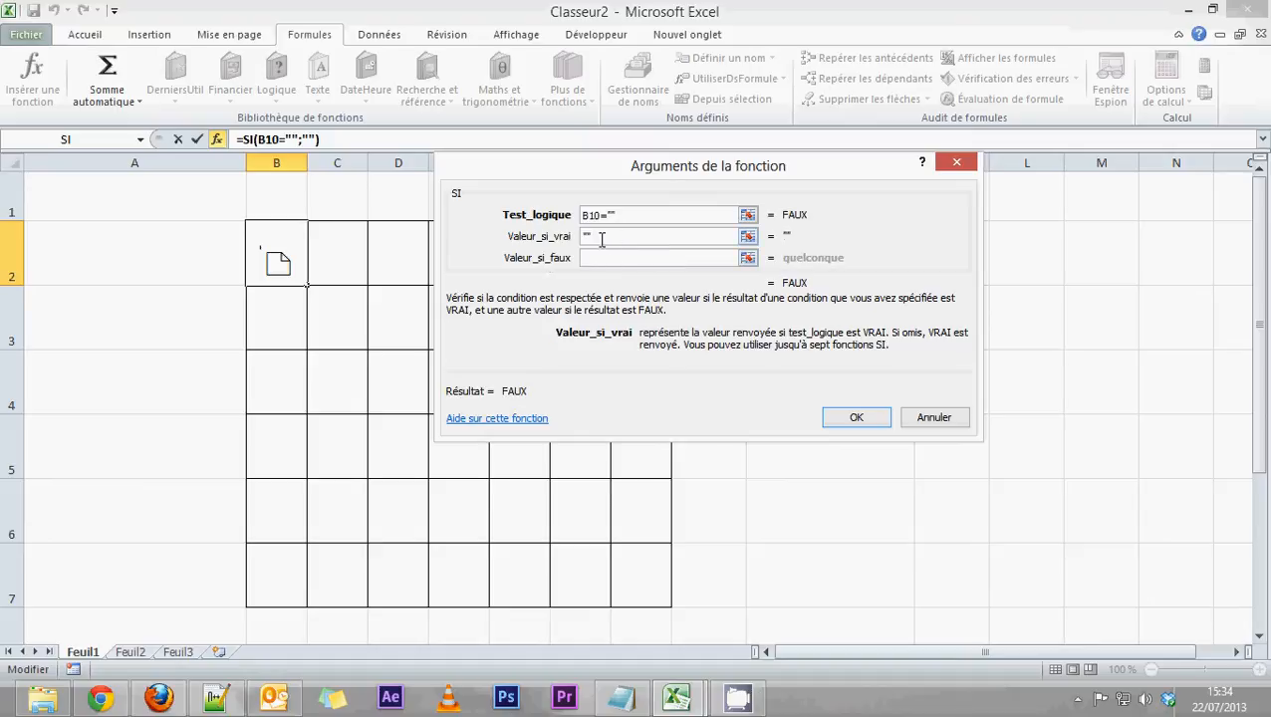
Begin a nested SI as B2's value if false, with the logical test B10="1".
left_click(605, 258)
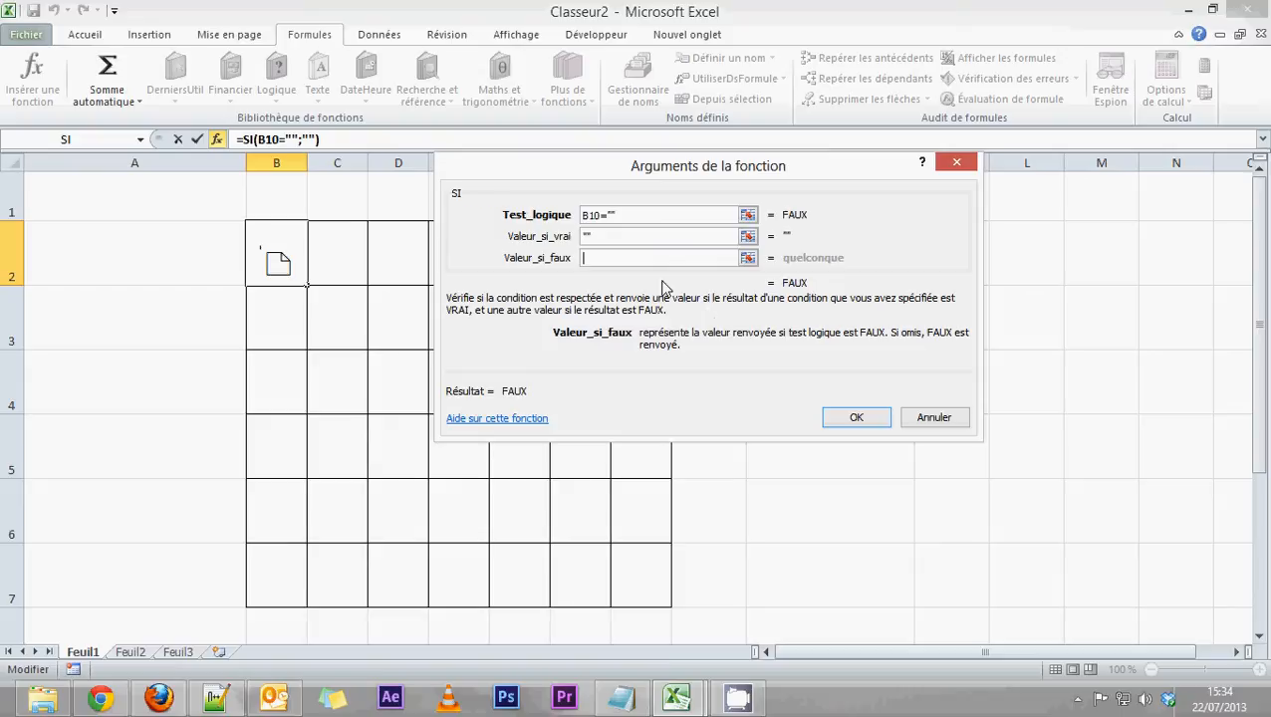
type("si")
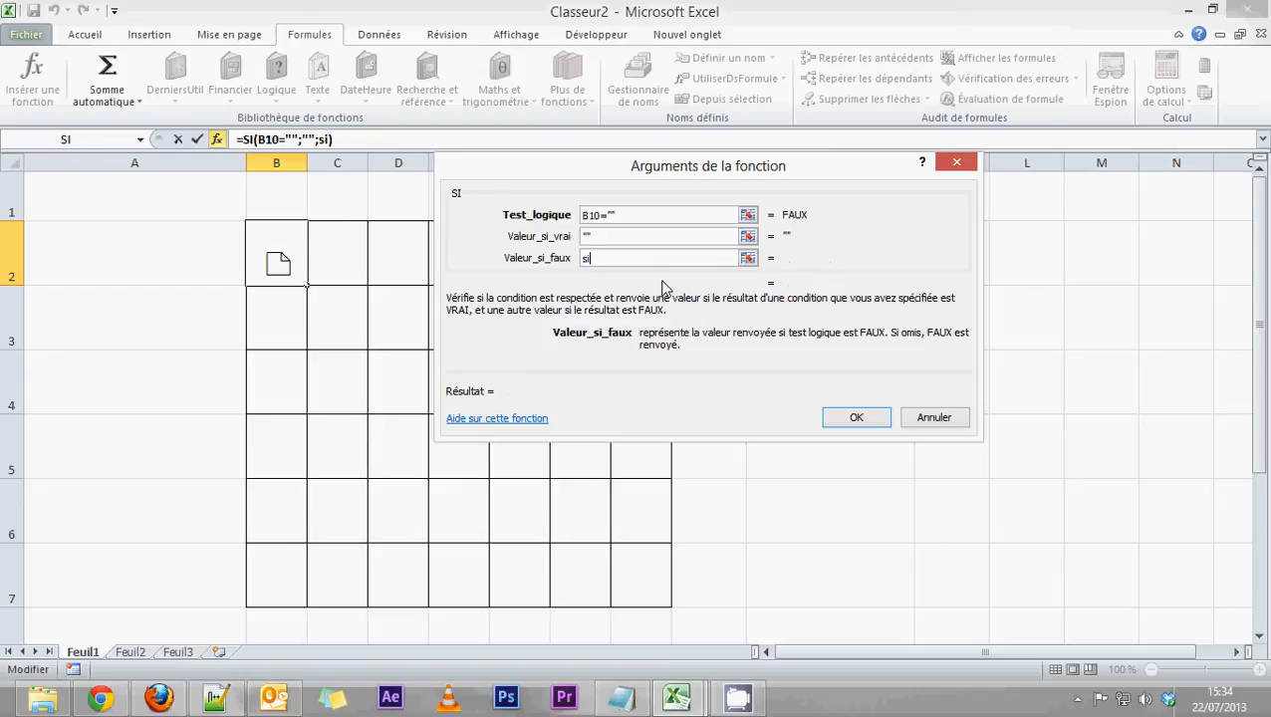
type("(")
scroll(378, 348, "down", 2)
left_click(277, 410)
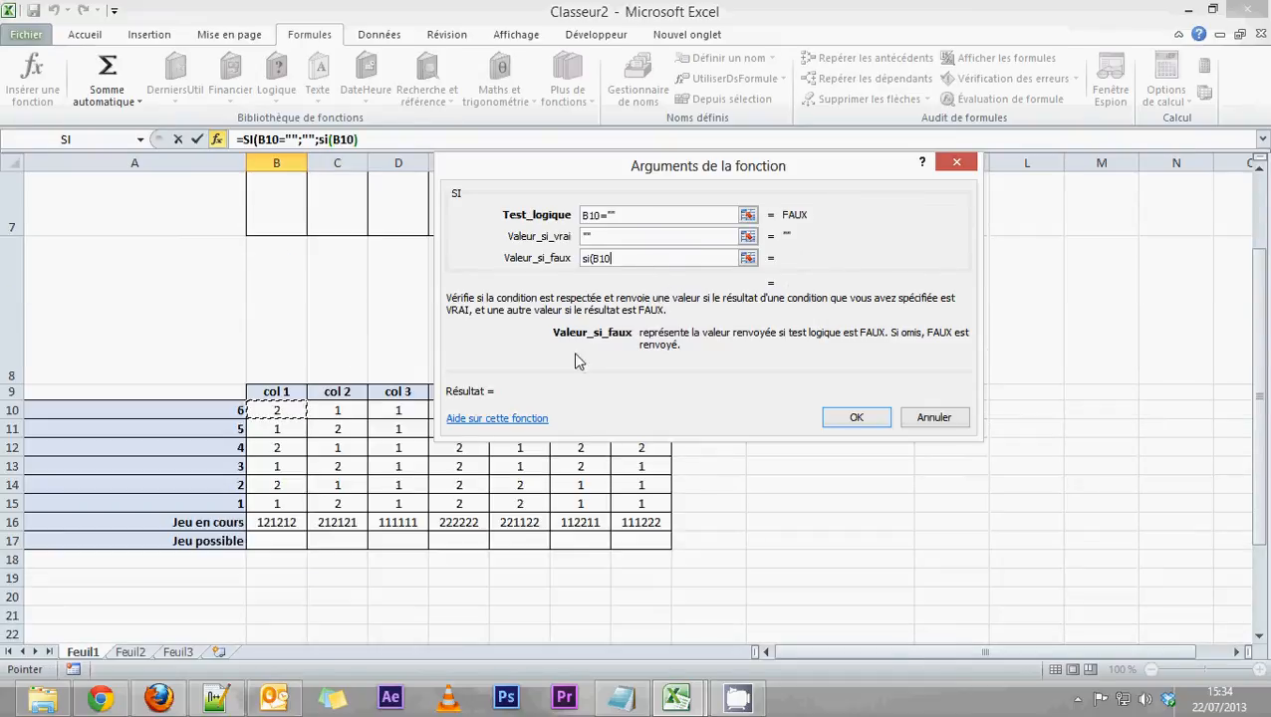
type("=")
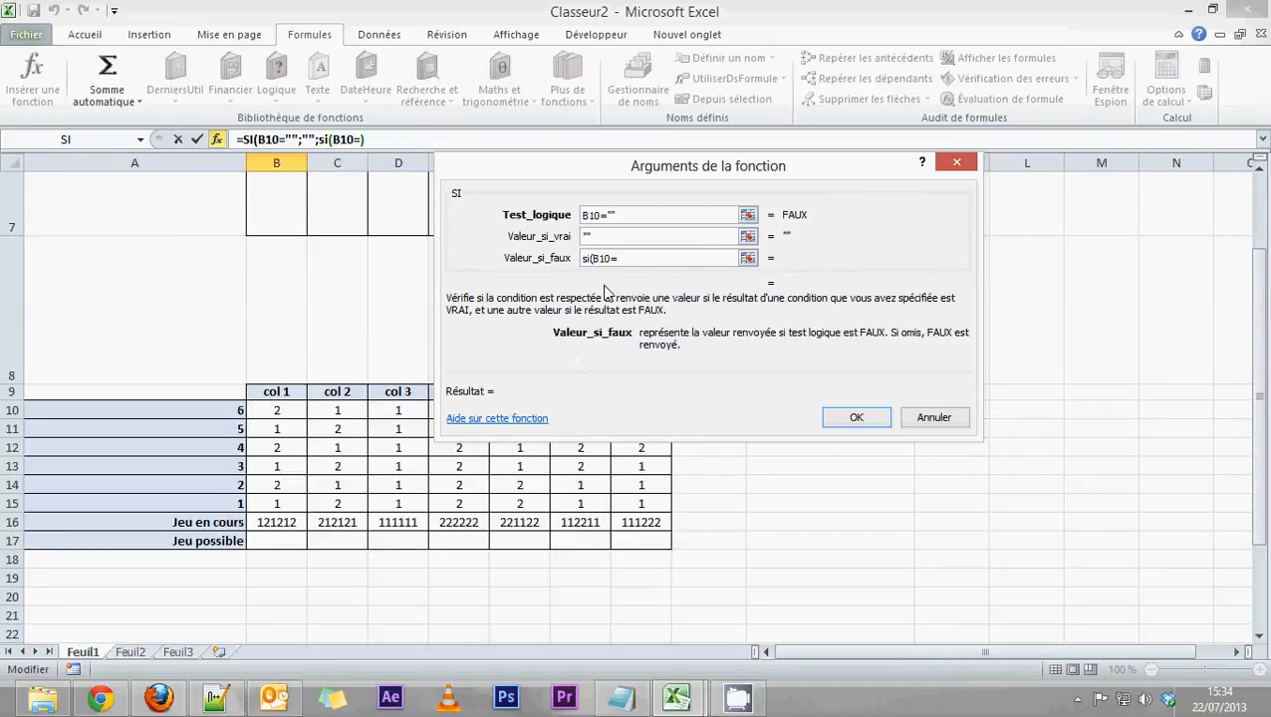
type("\"1\"")
Complete the nested SI in B2 with CAR(152) if true and CAR(155) if false, and fill the formula over B2:H7.
type(";car(15")
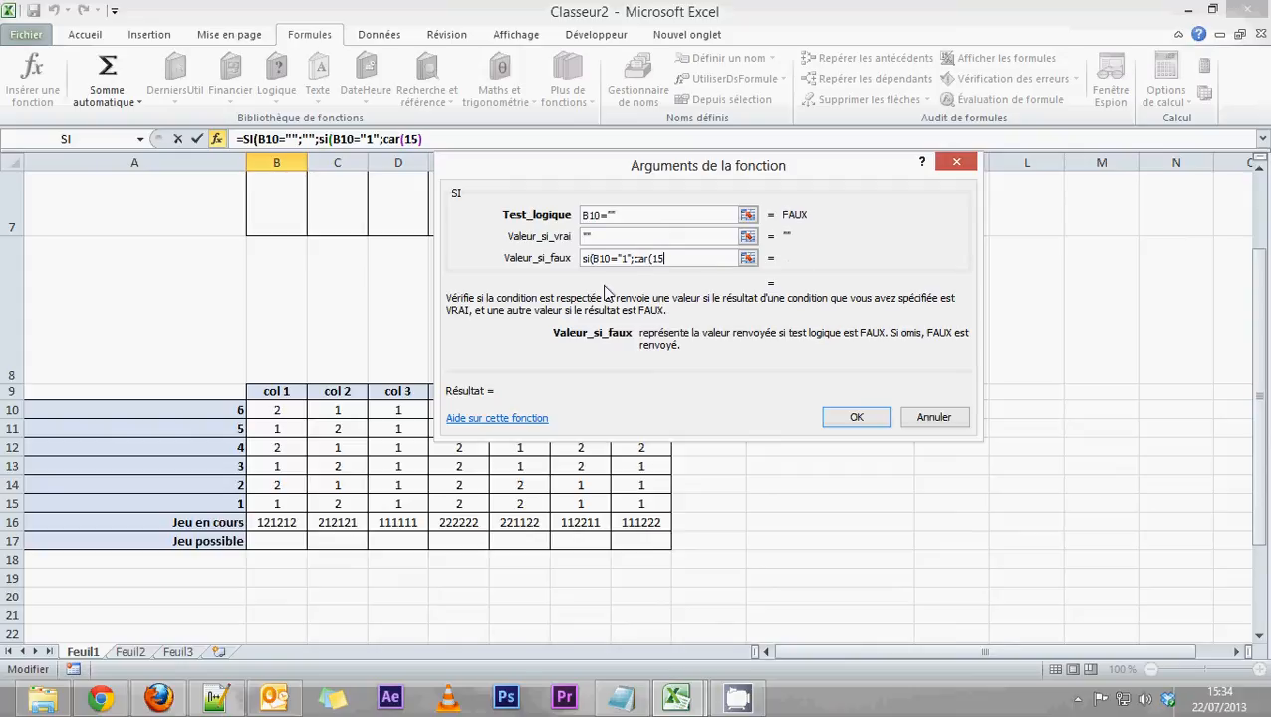
type("2")
type(");caz")
key("BackSpace")
type("r(155)=)")
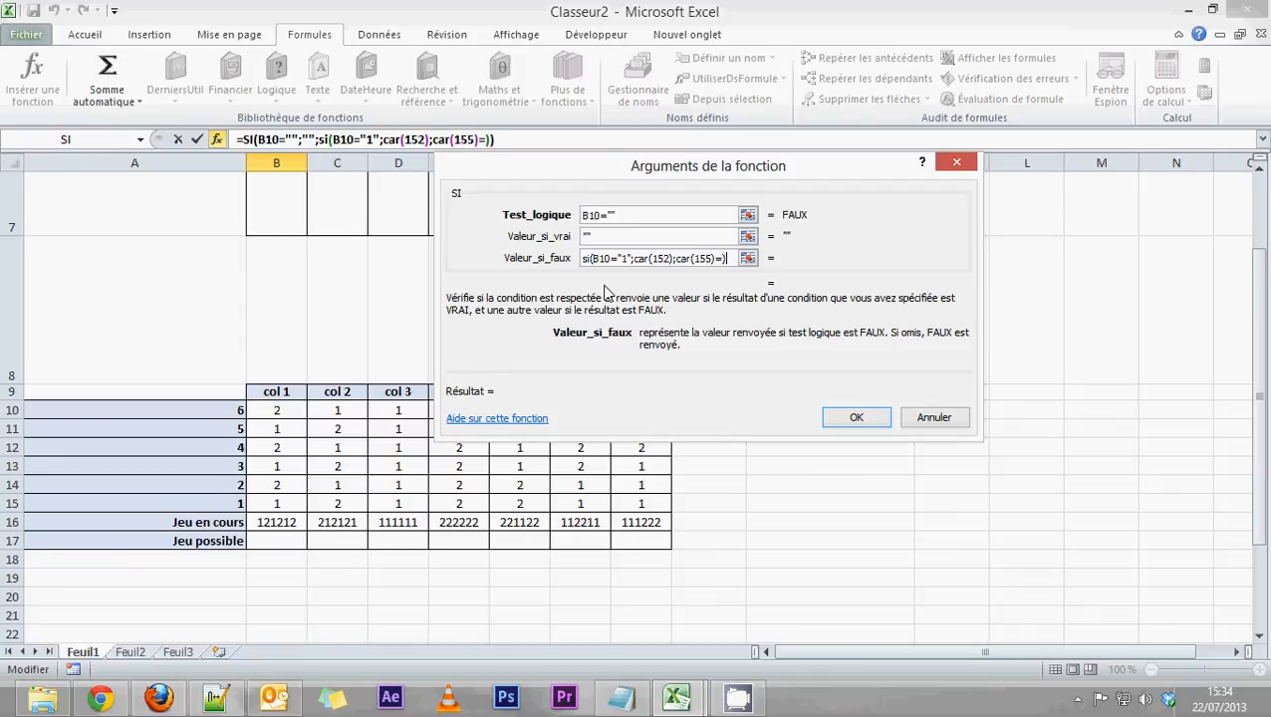
key("BackSpace")
key("BackSpace")
type(")")
left_click(854, 419)
left_click_drag(307, 285, 657, 588)
Compare the discs in grid B2:H7 with the player numbers in the data table B10:H15.
scroll(552, 541, "down", 3)
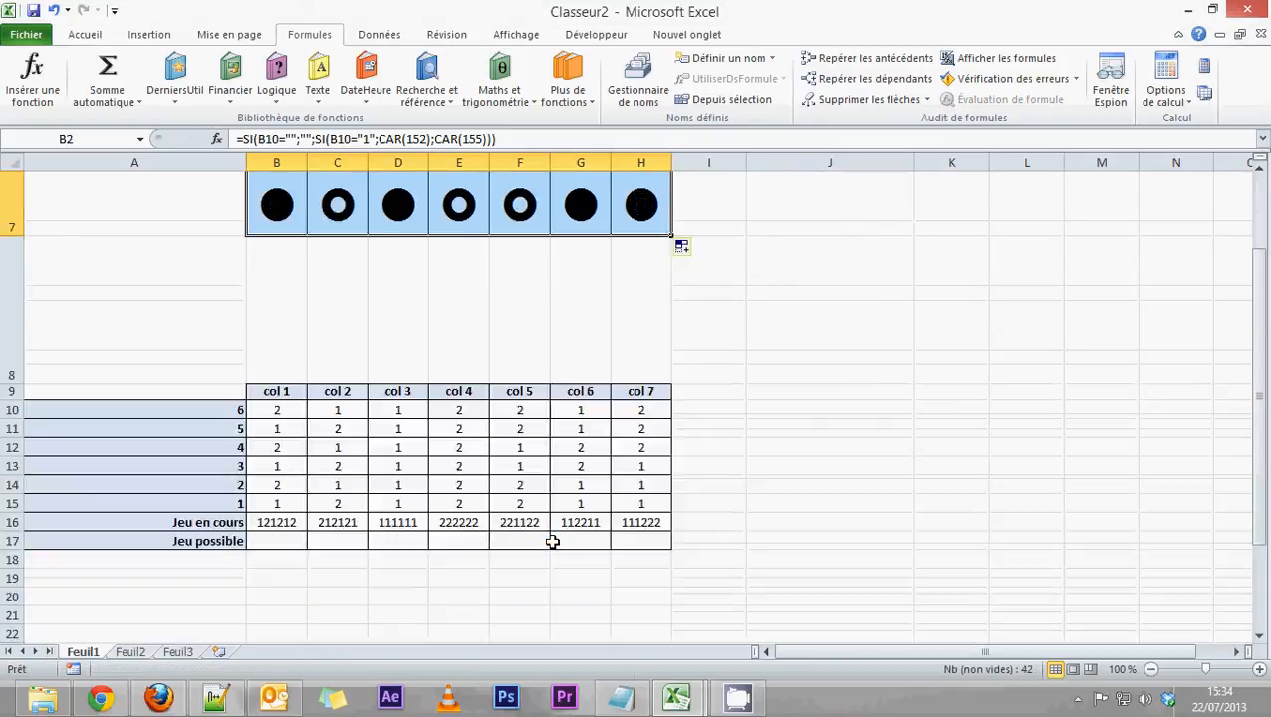
scroll(634, 289, "up", 3)
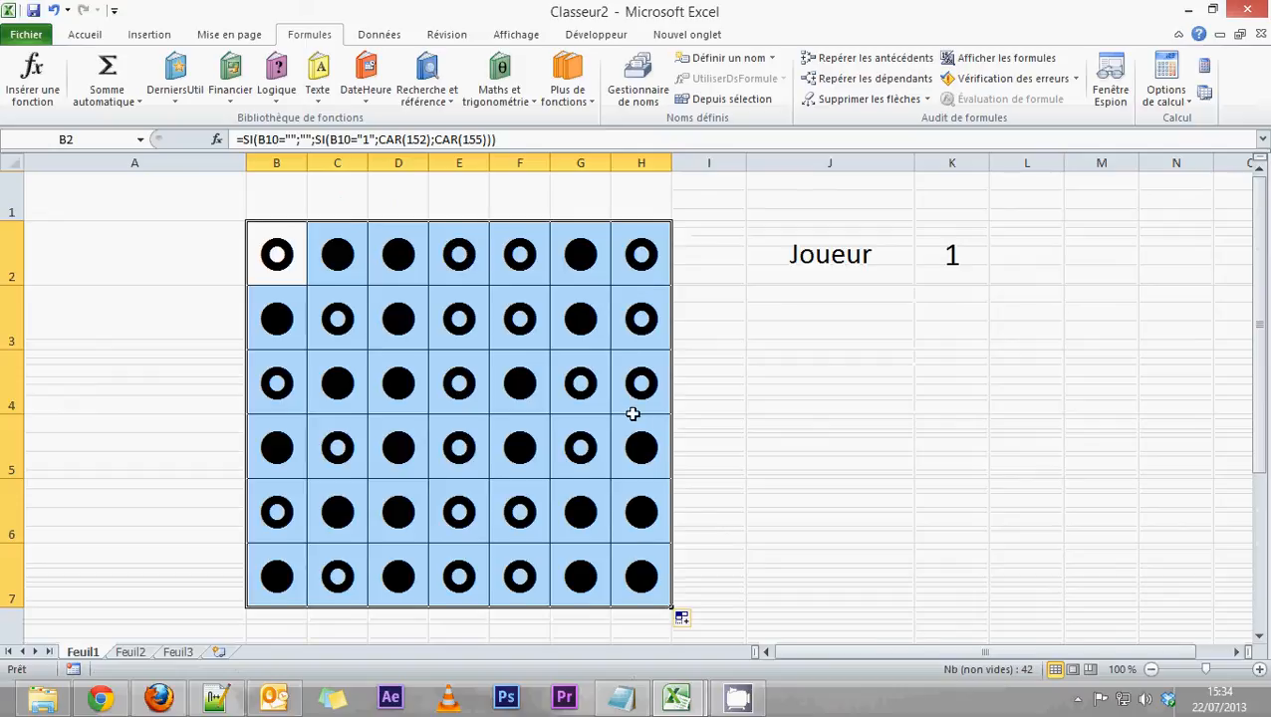
scroll(667, 391, "down", 3)
scroll(661, 399, "up", 1)
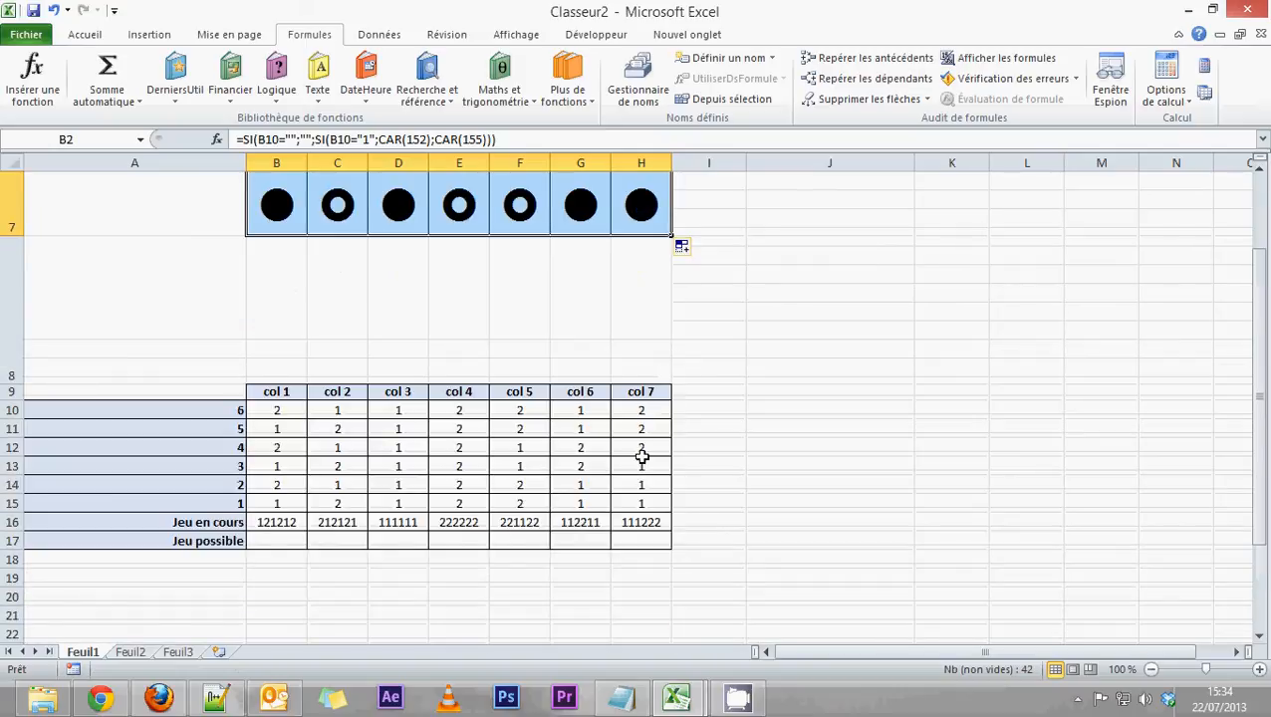
scroll(634, 460, "up", 2)
scroll(544, 469, "down", 3)
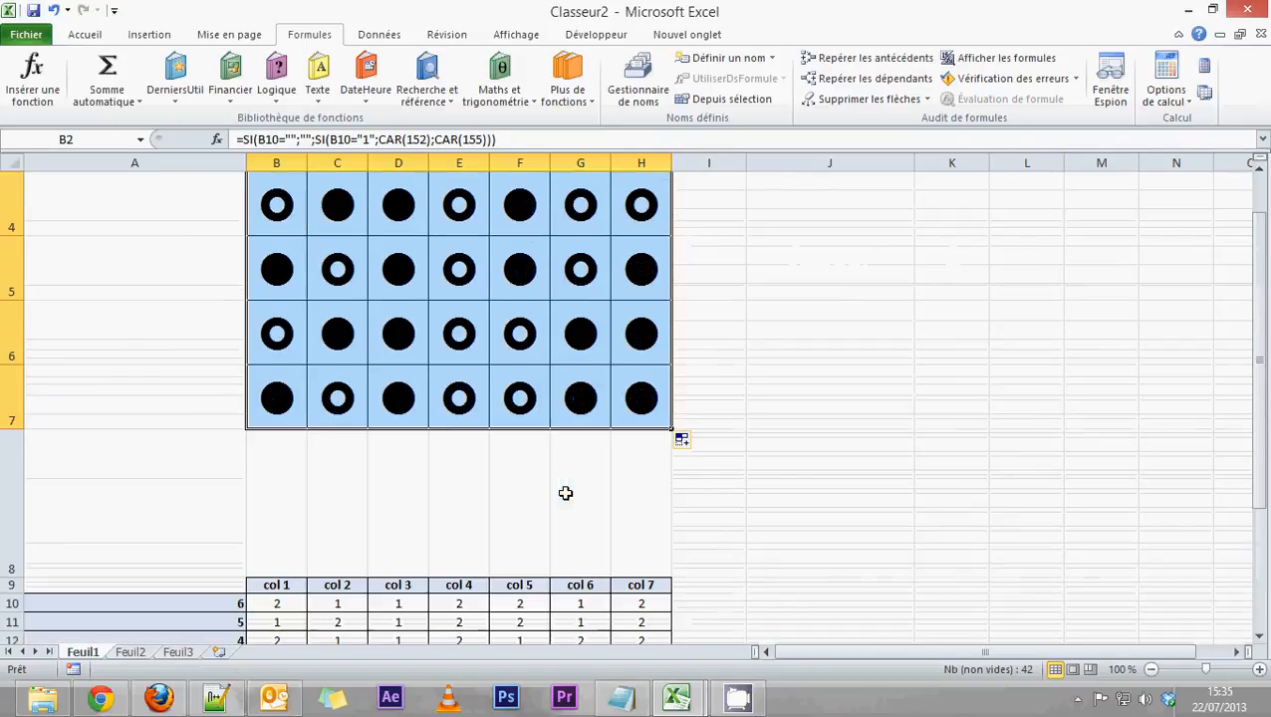
scroll(646, 392, "up", 1)
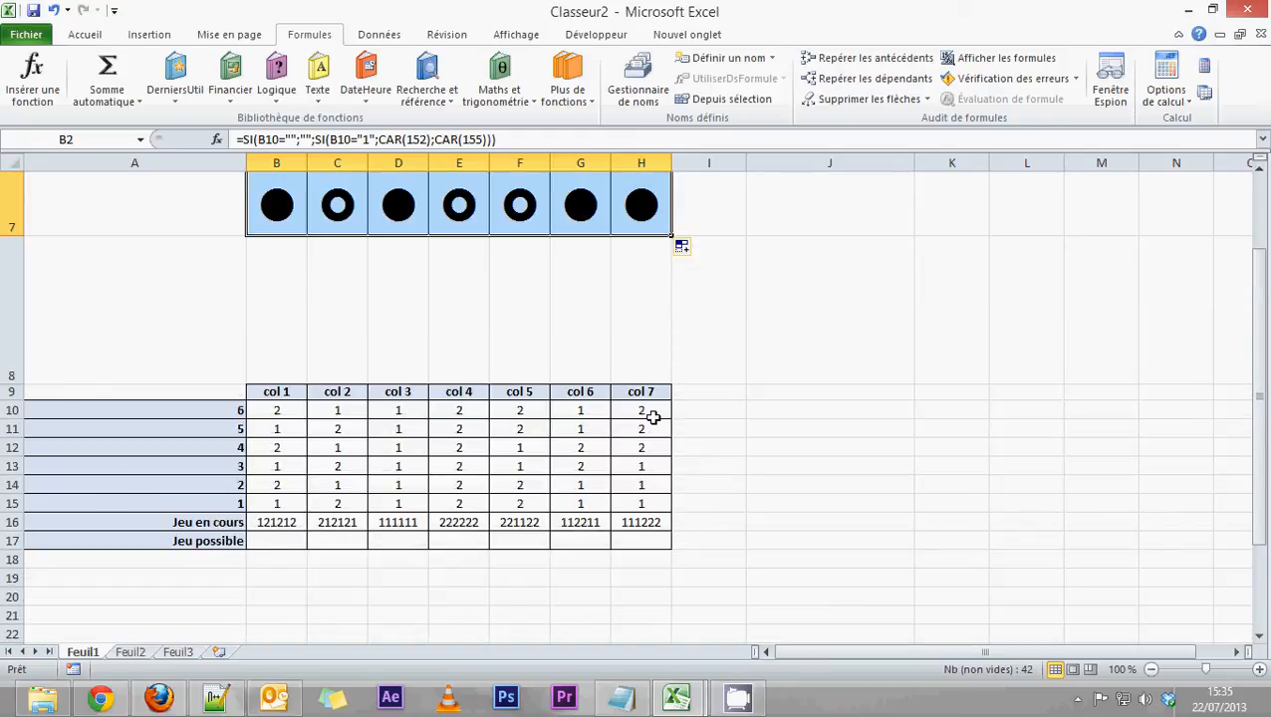
scroll(653, 418, "up", 2)
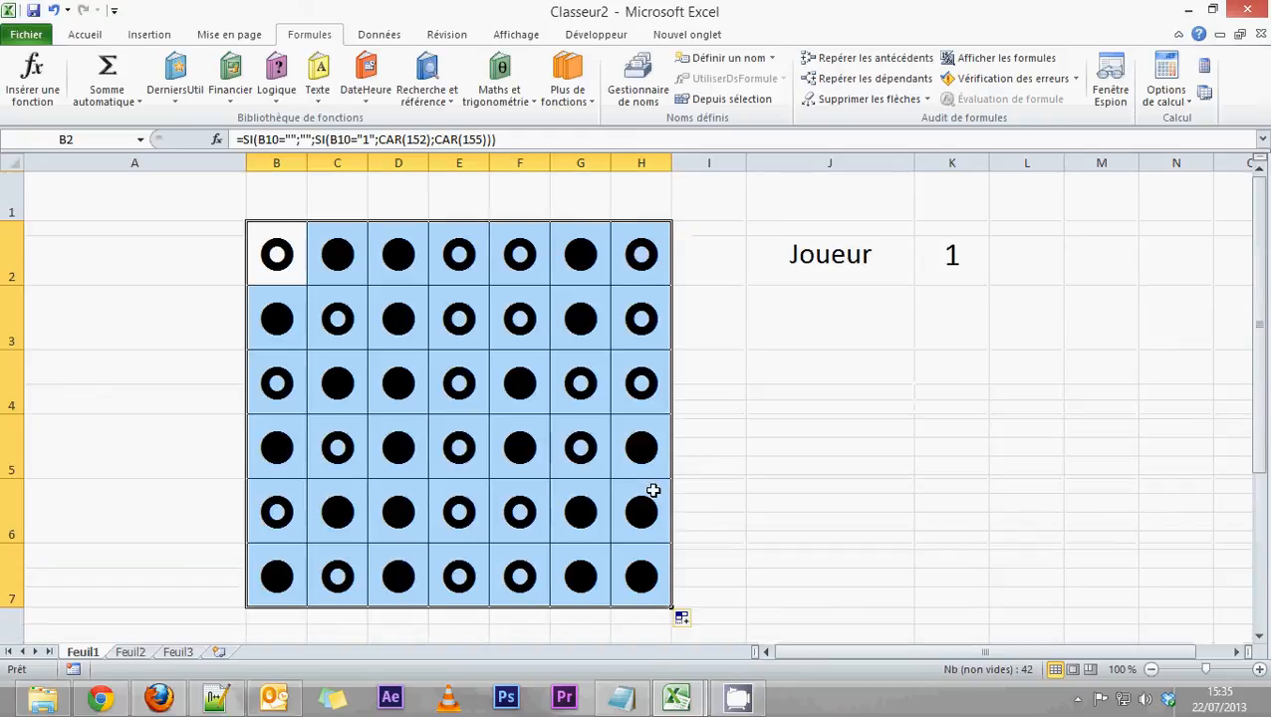
left_click(282, 197)
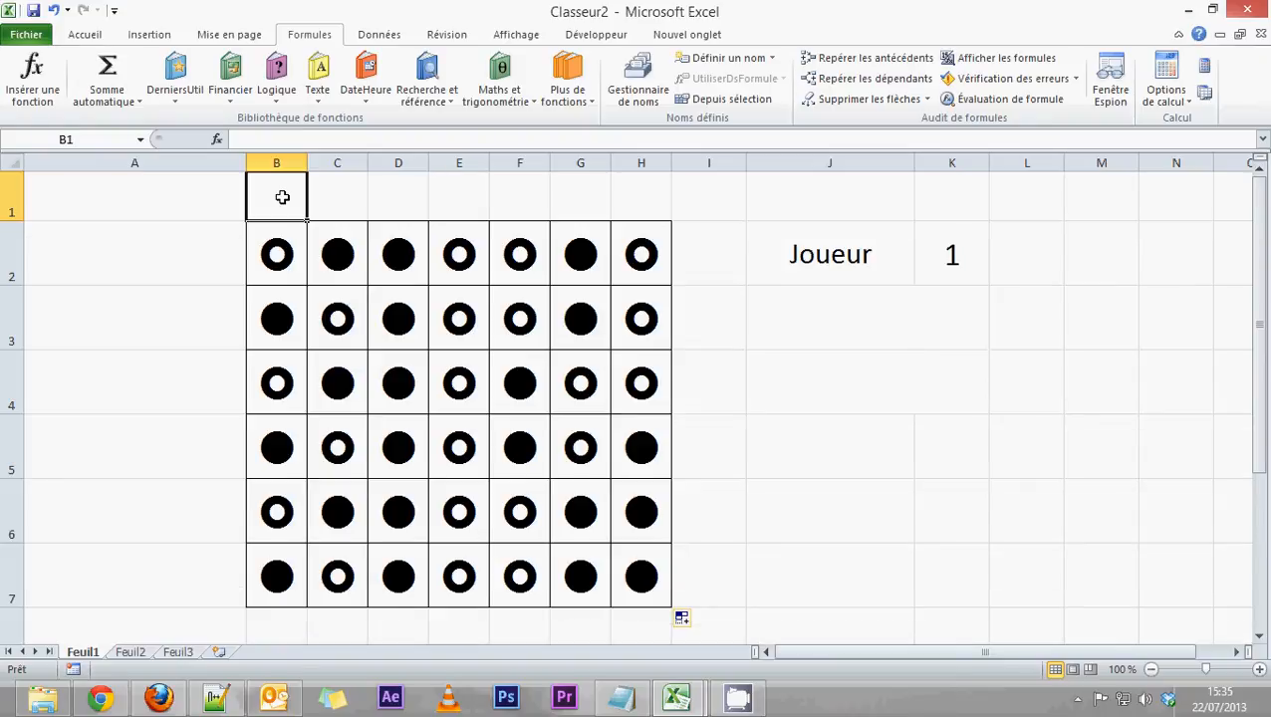
scroll(303, 420, "down", 1)
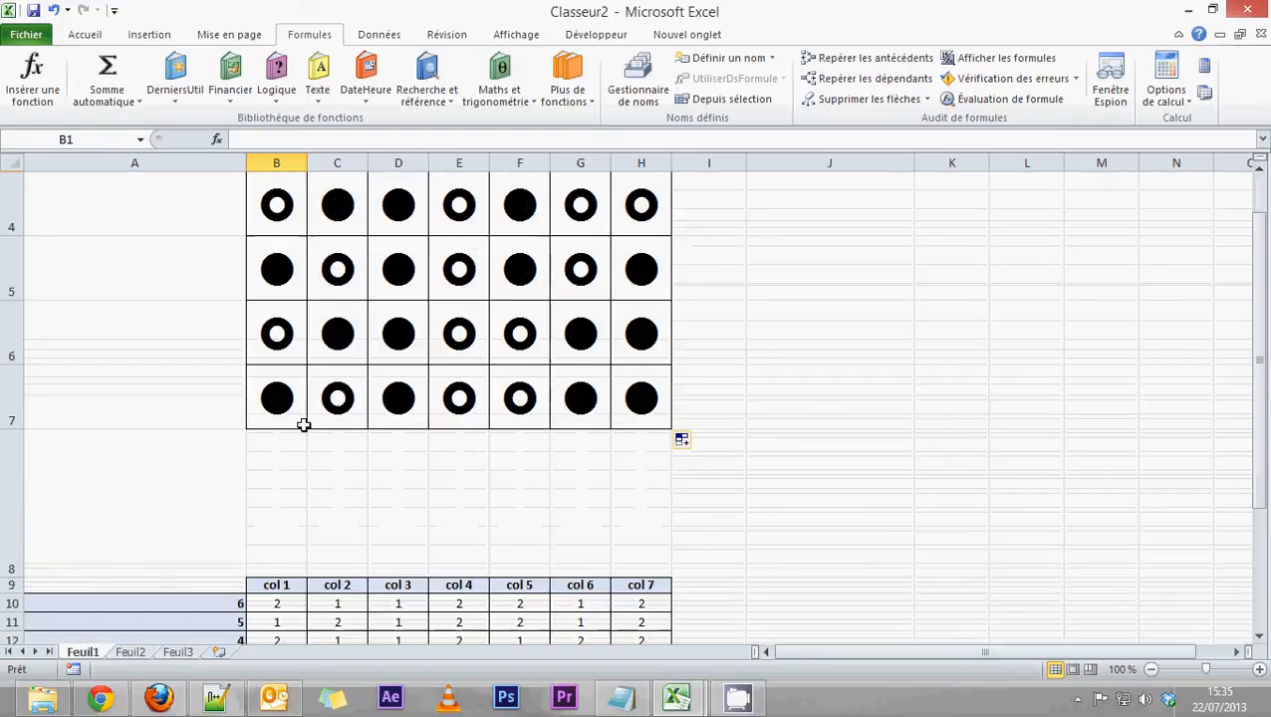
scroll(304, 423, "up", 1)
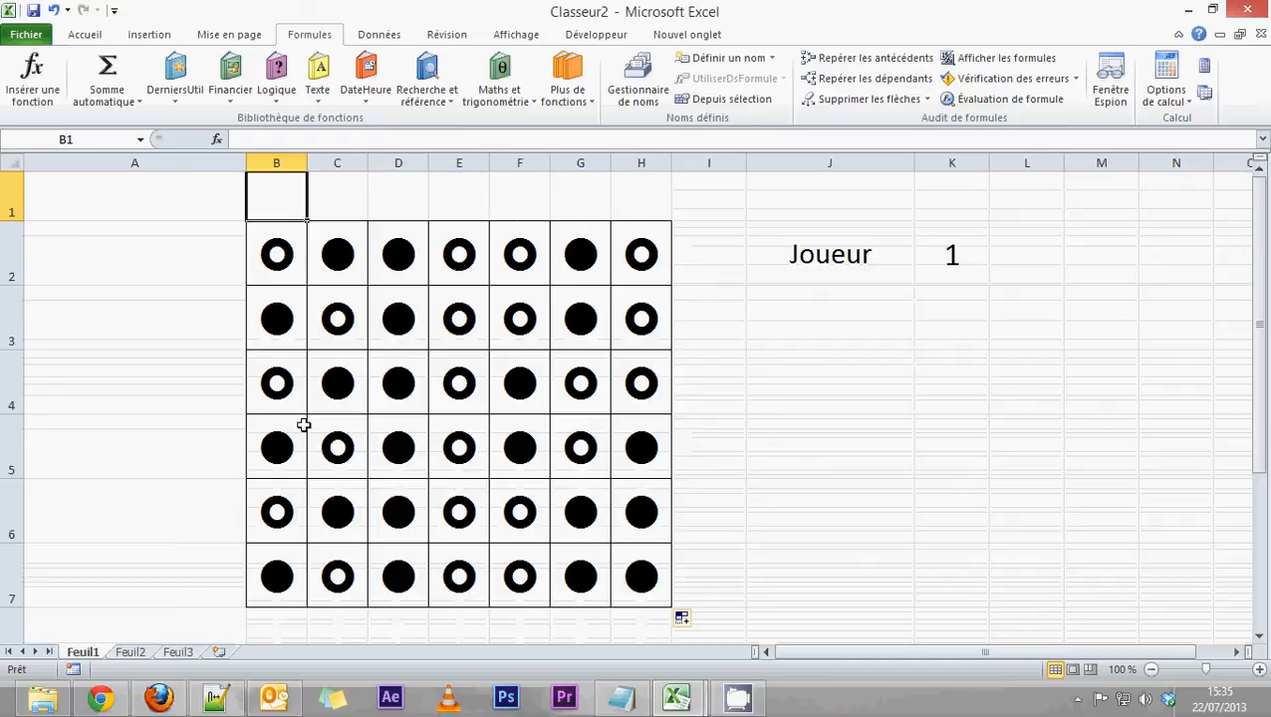